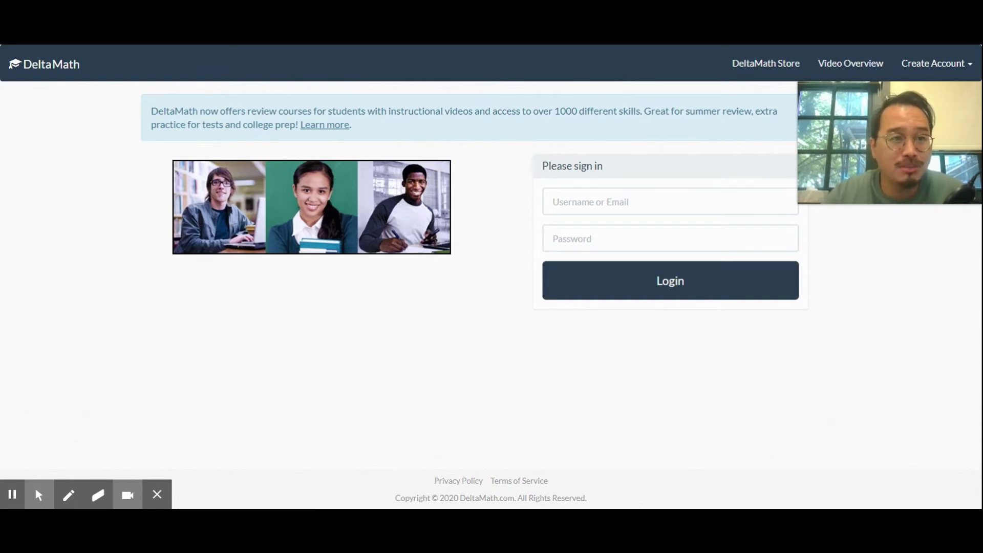
- Start the student account sign-up form, reach the teacher code field, then close the form
left_click(89, 205)
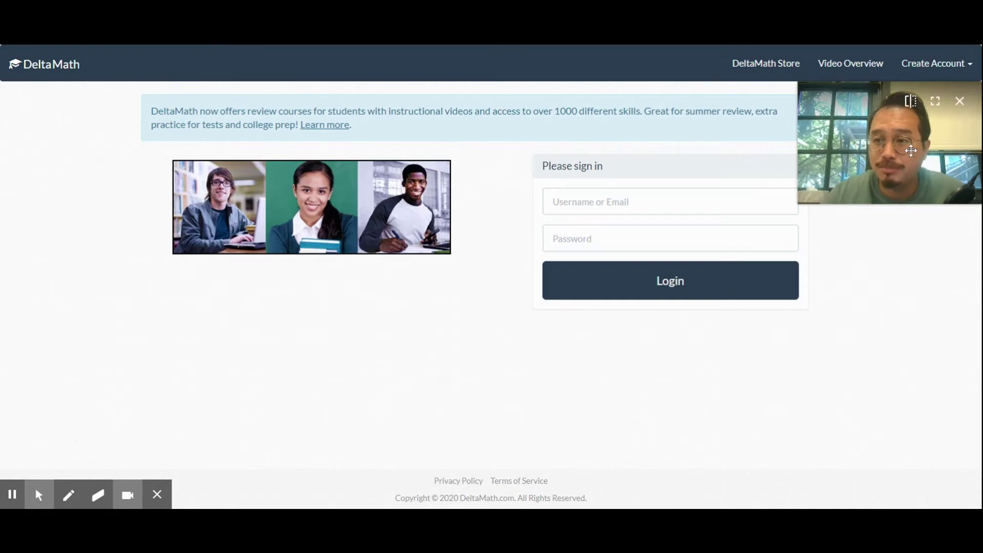
left_click_drag(912, 143, 805, 205)
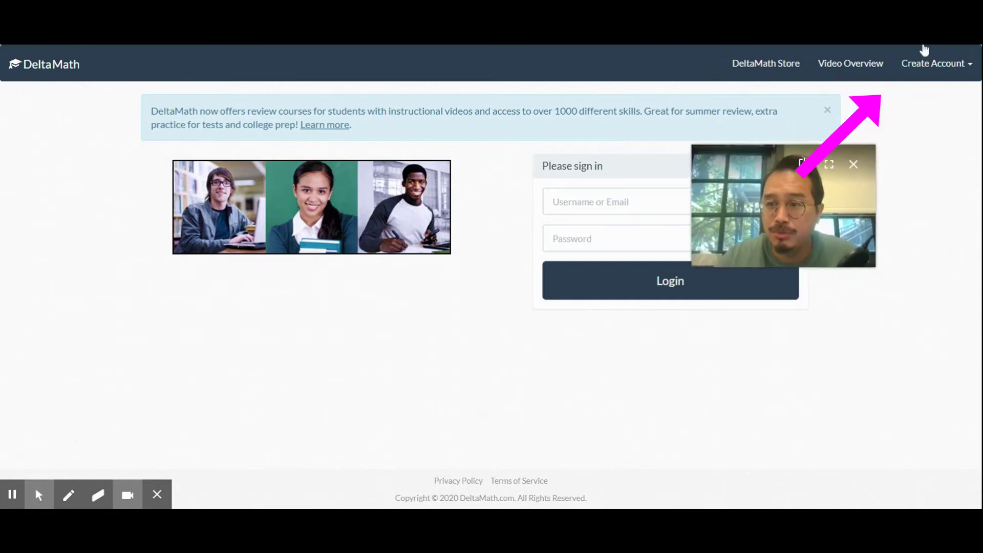
left_click(954, 64)
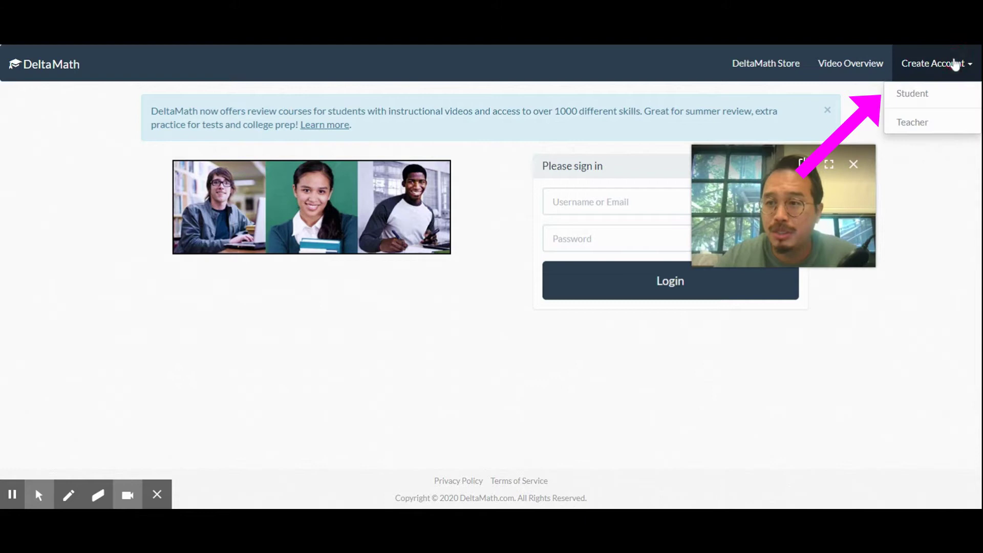
left_click(910, 98)
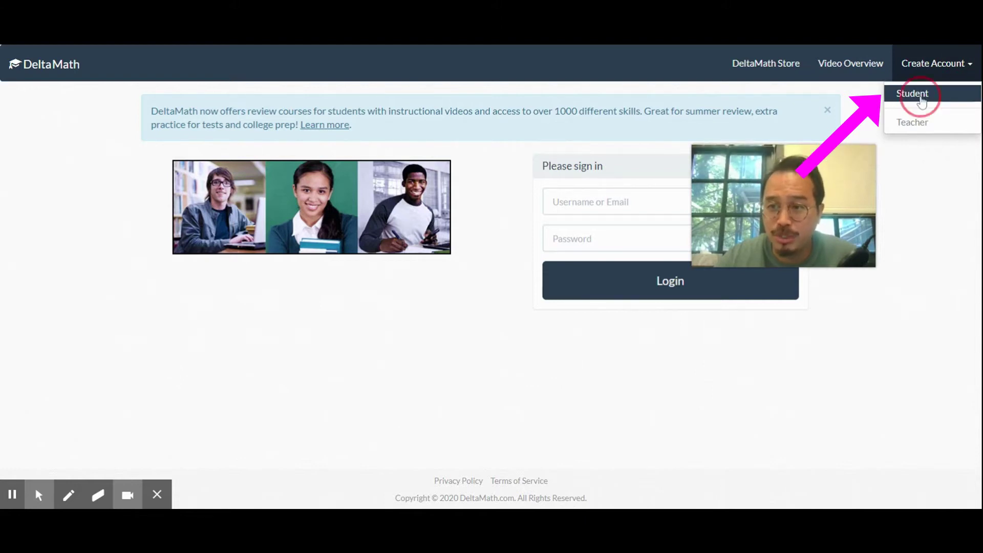
mouse_move(799, 215)
left_mouse_down()
mouse_move(838, 314)
mouse_move(809, 395)
left_mouse_up()
left_click(293, 141)
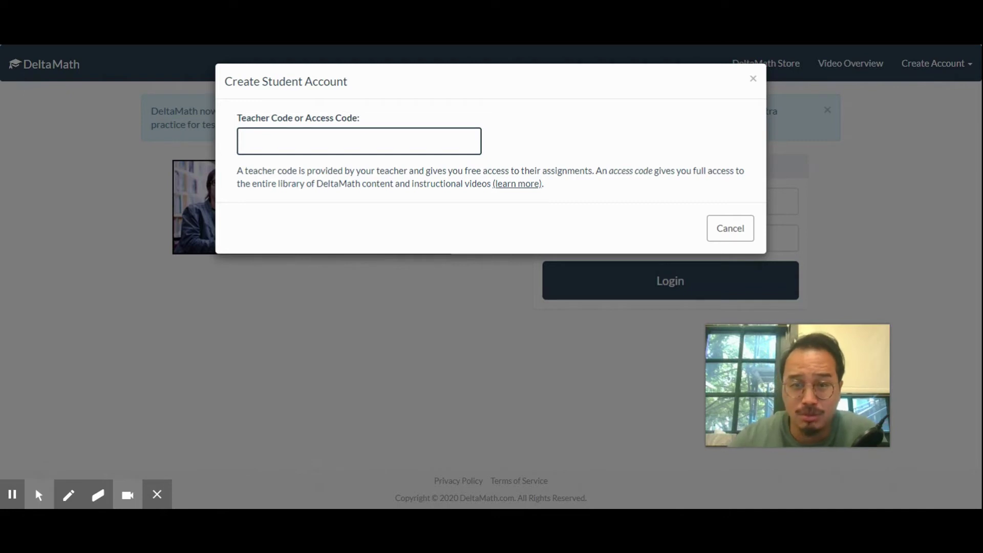
left_click(753, 79)
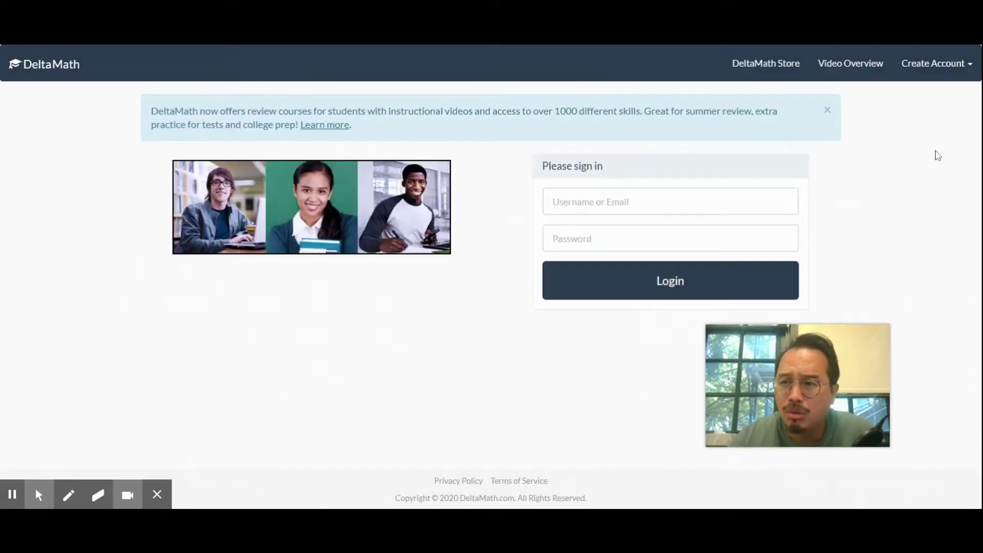
mouse_move(787, 397)
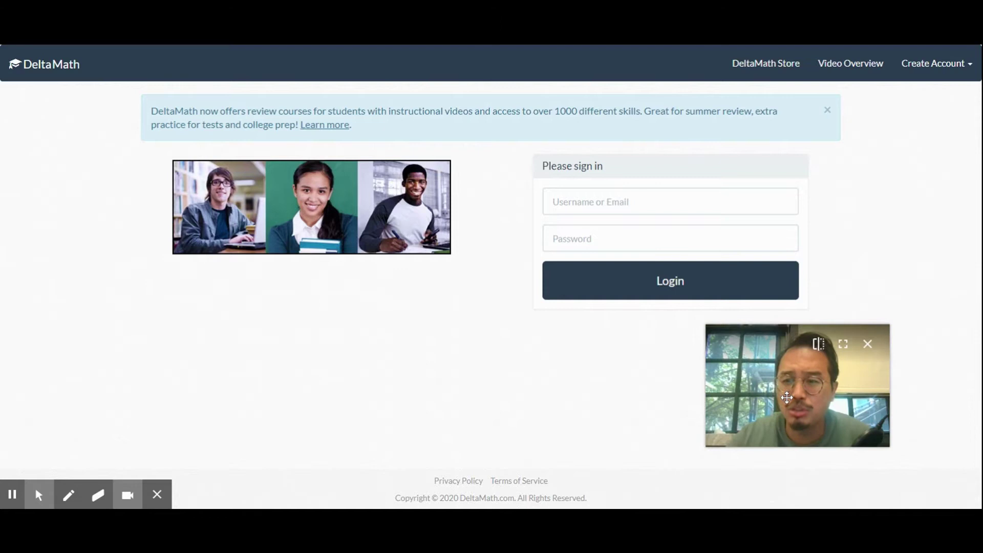
left_click_drag(787, 397, 63, 186)
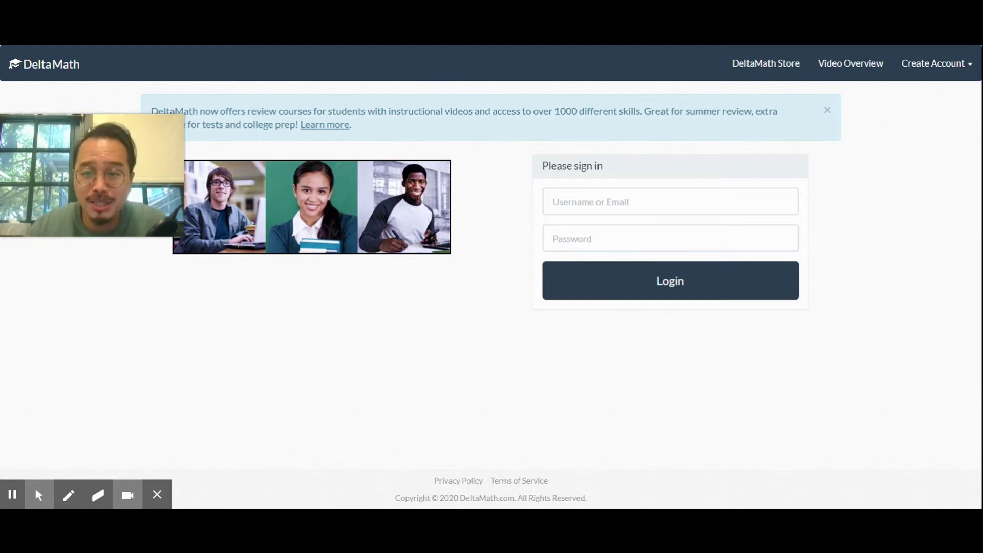
- Log in as the student with the saved username and the account password
left_click(554, 202)
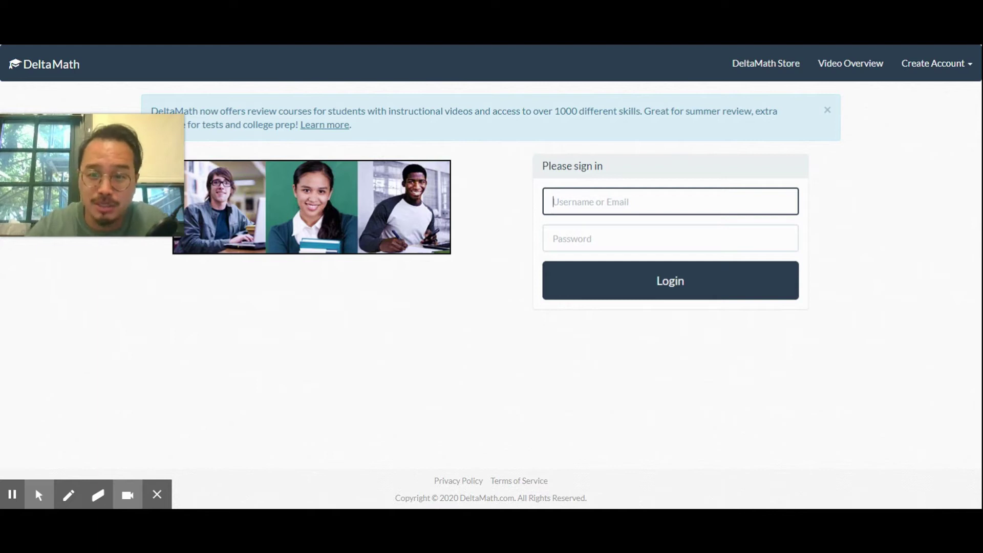
key("Tab")
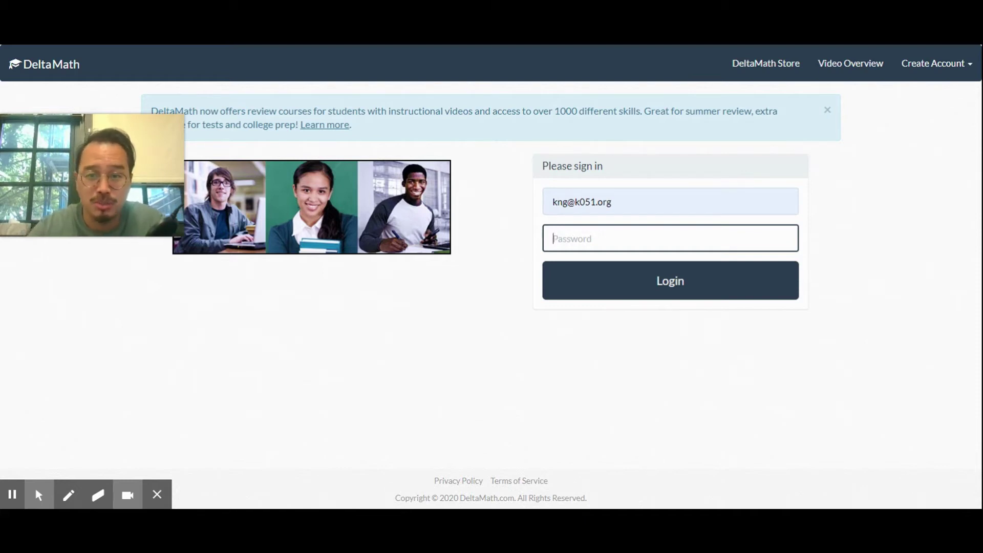
type("********")
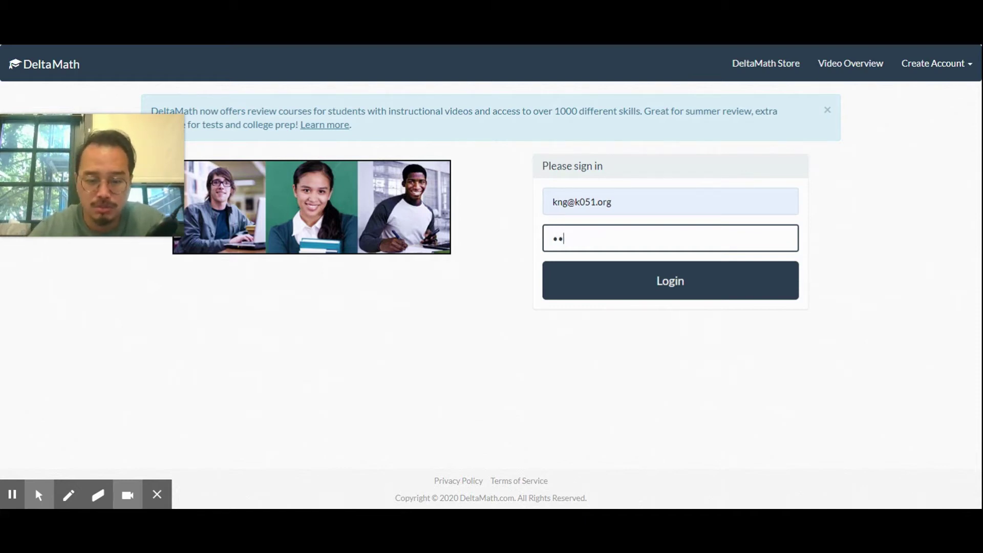
key("Return")
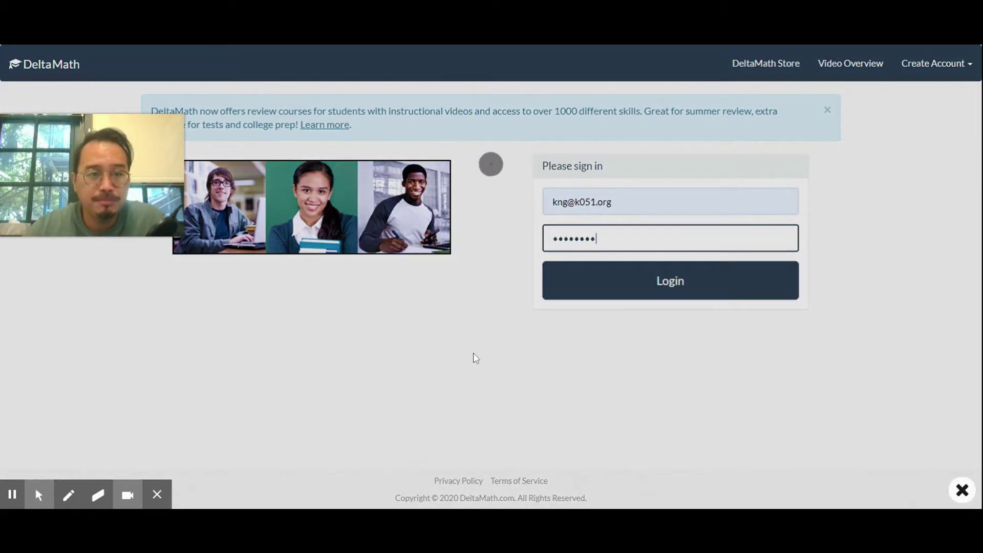
left_click_drag(72, 186, 752, 202)
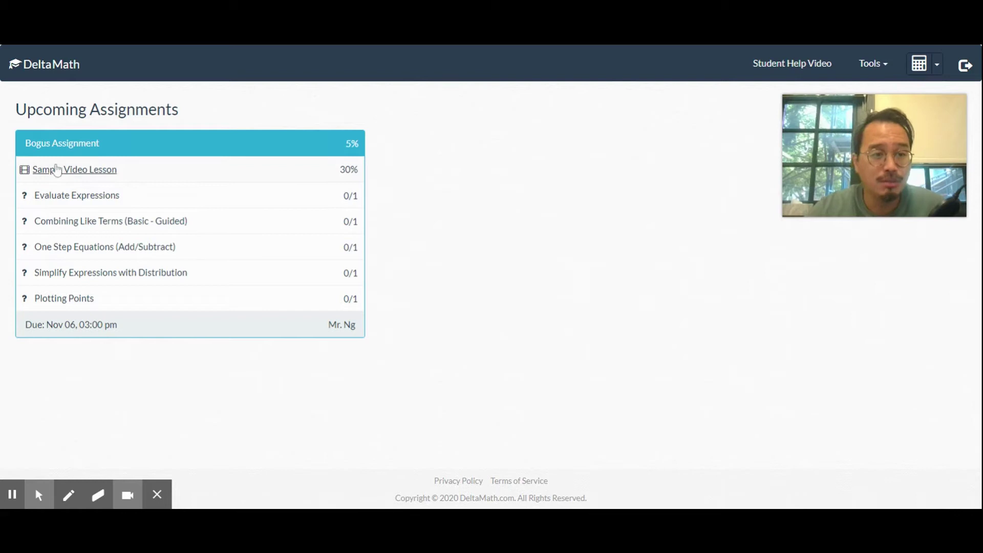
- Expand the Sample Video Lesson and play its video, pausing briefly before resuming
left_click(94, 173)
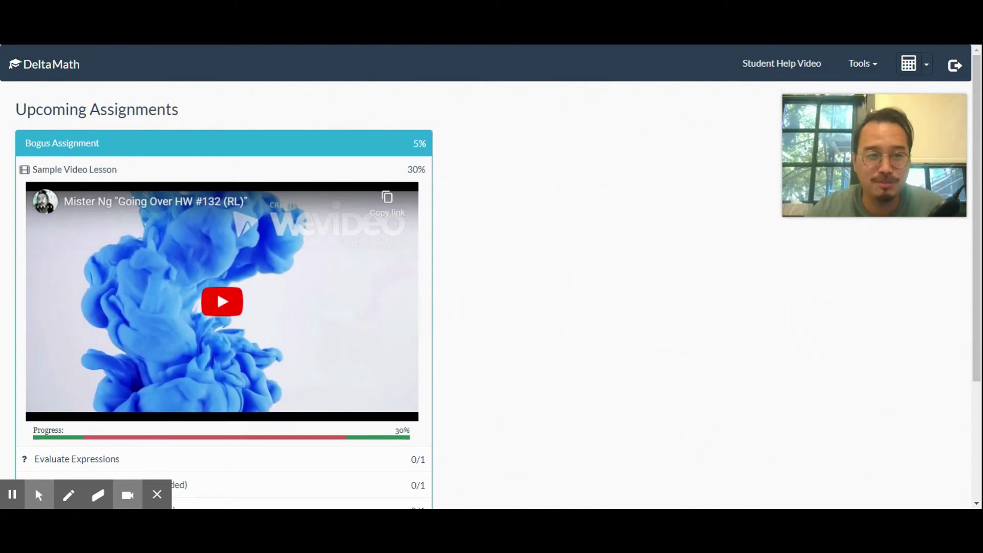
left_click(218, 306)
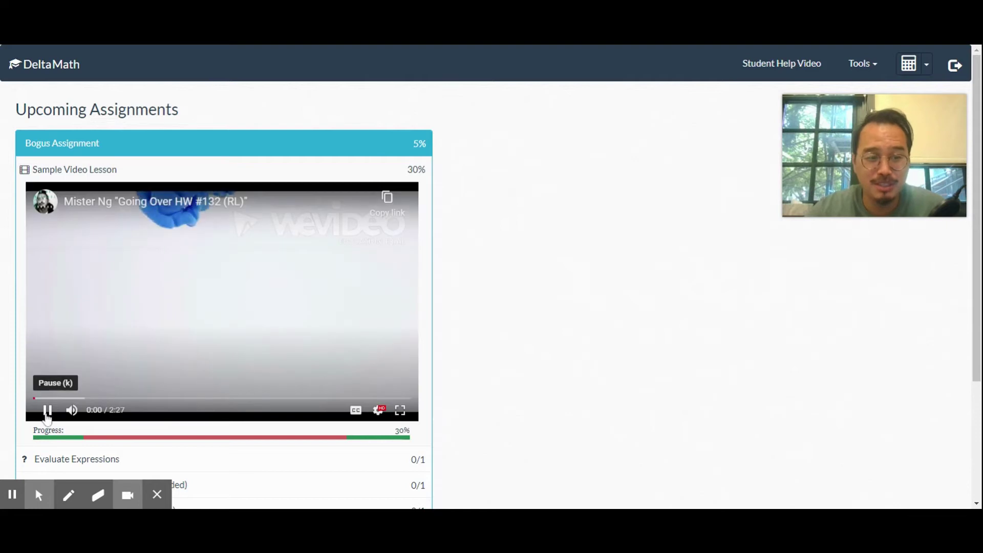
left_click(47, 412)
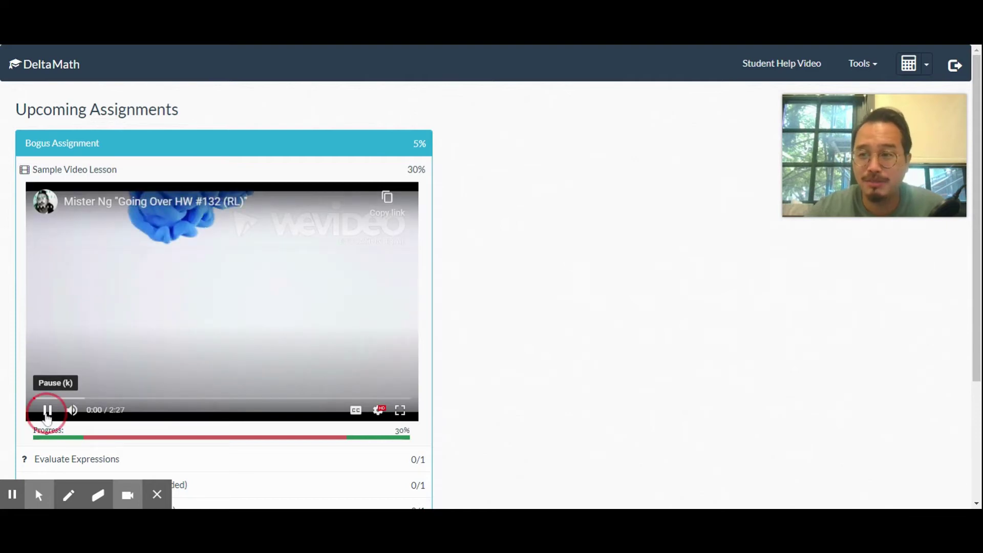
left_click(46, 412)
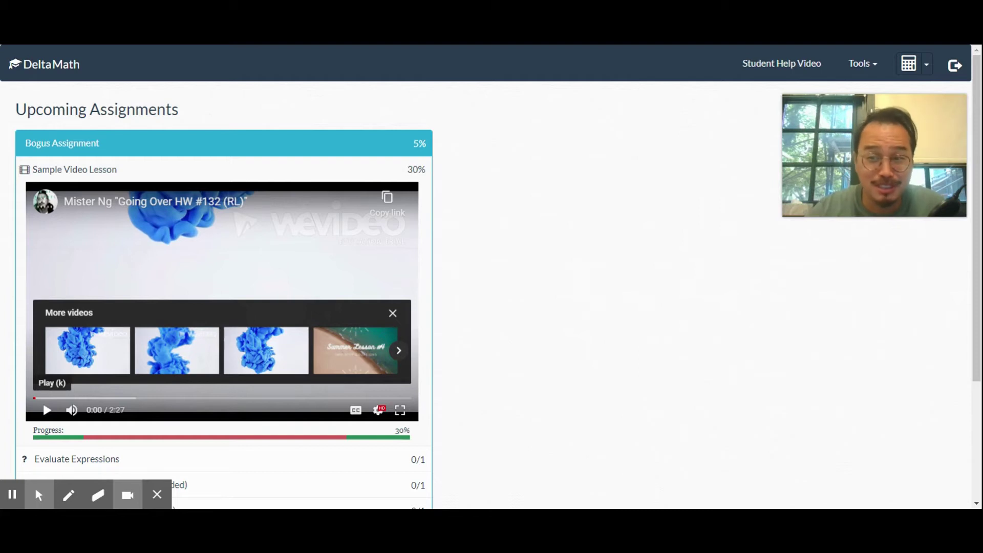
left_click(47, 416)
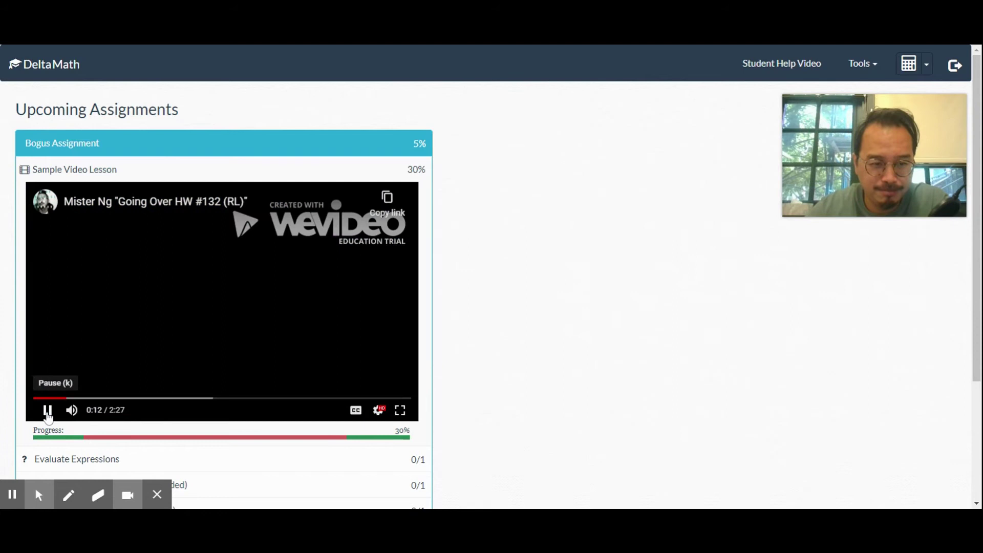
- Skip the lesson video from 0:15 ahead to 2:23 and let it play out
left_click(47, 409)
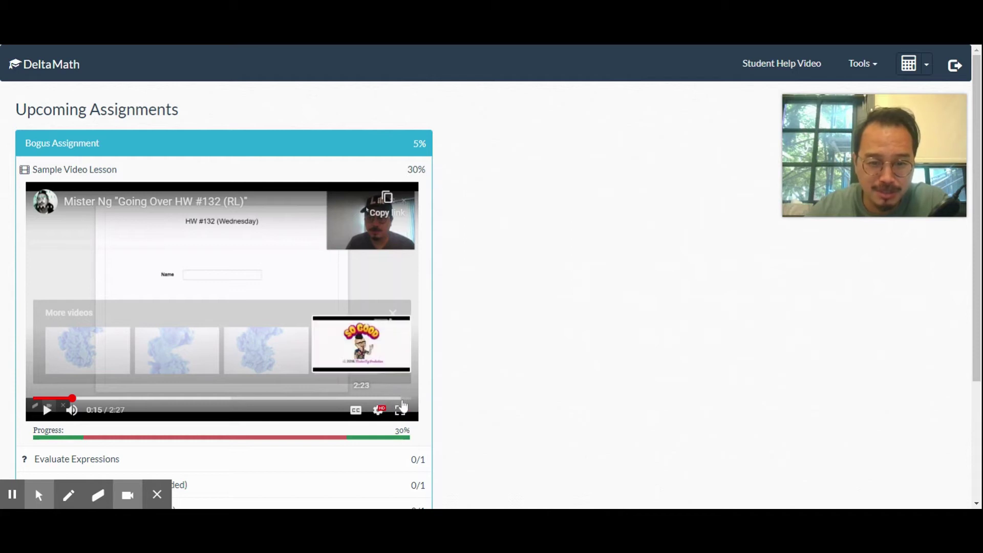
left_click(403, 402)
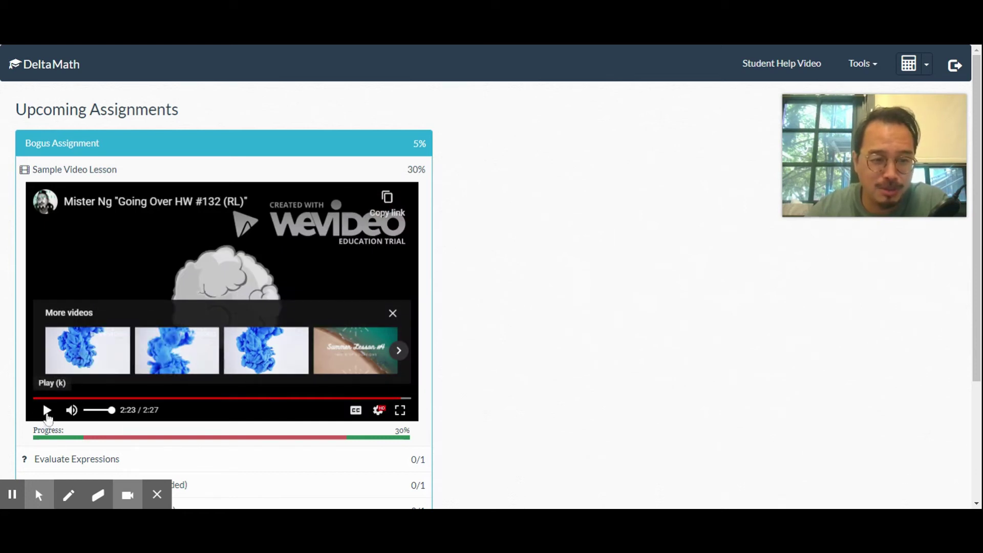
left_click(46, 411)
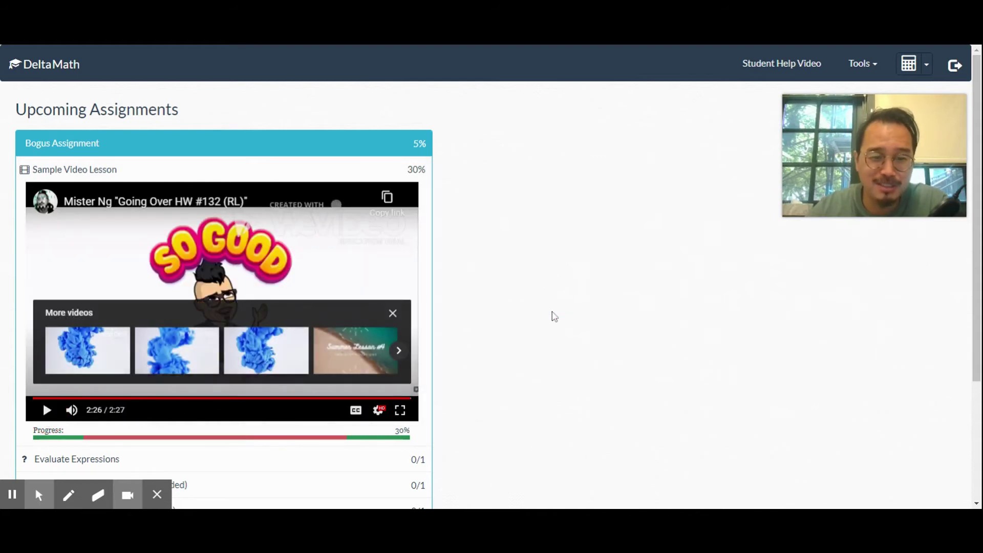
scroll(552, 315, "down", 4)
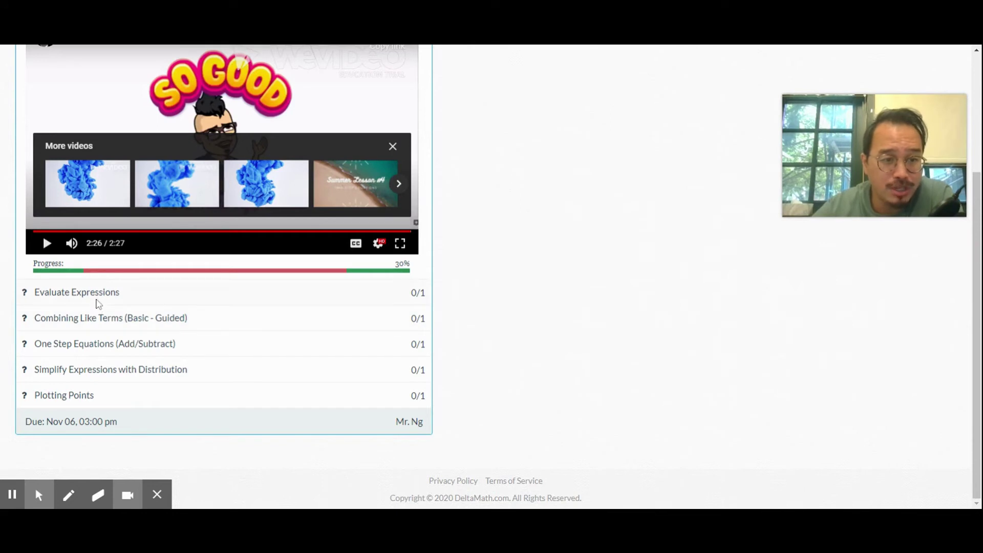
left_click(72, 291)
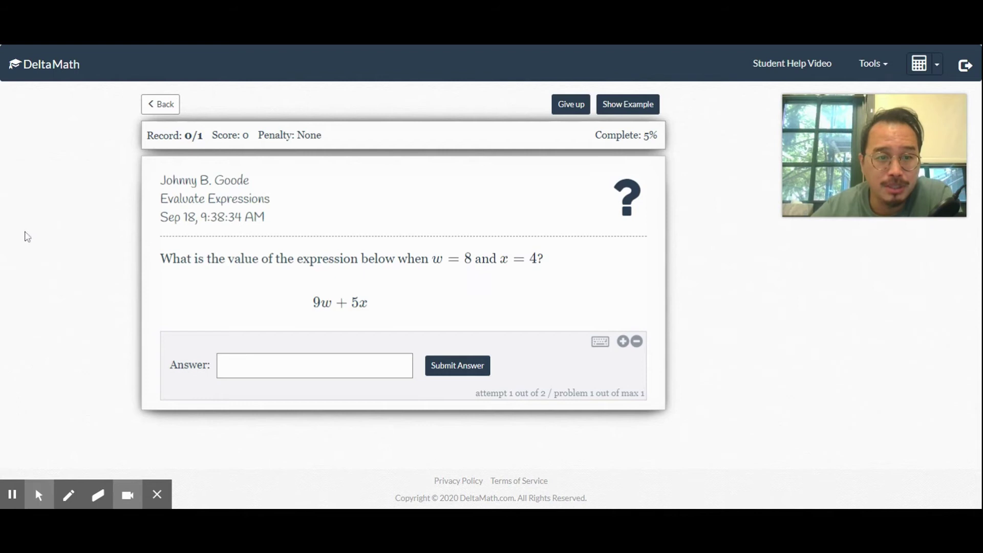
left_click(97, 300)
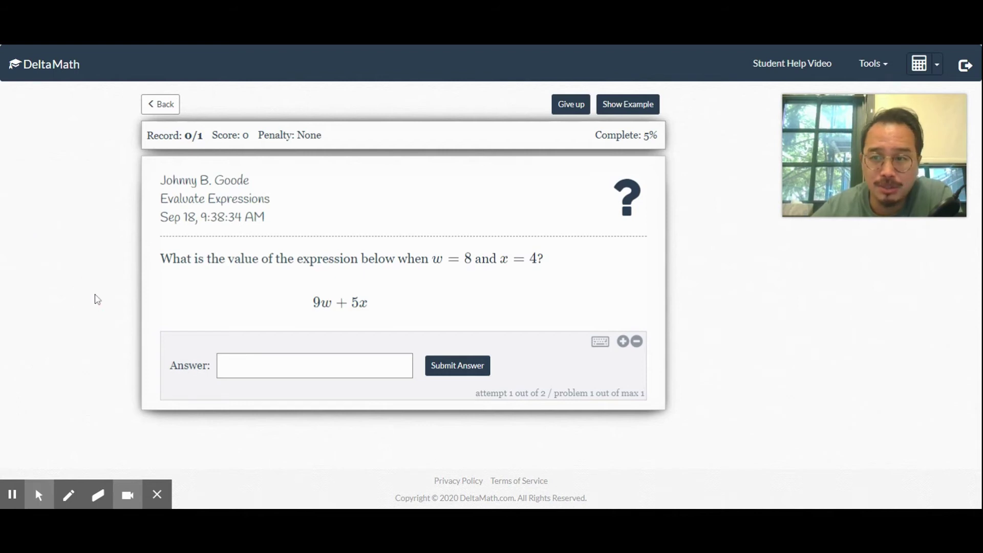
left_click(307, 365)
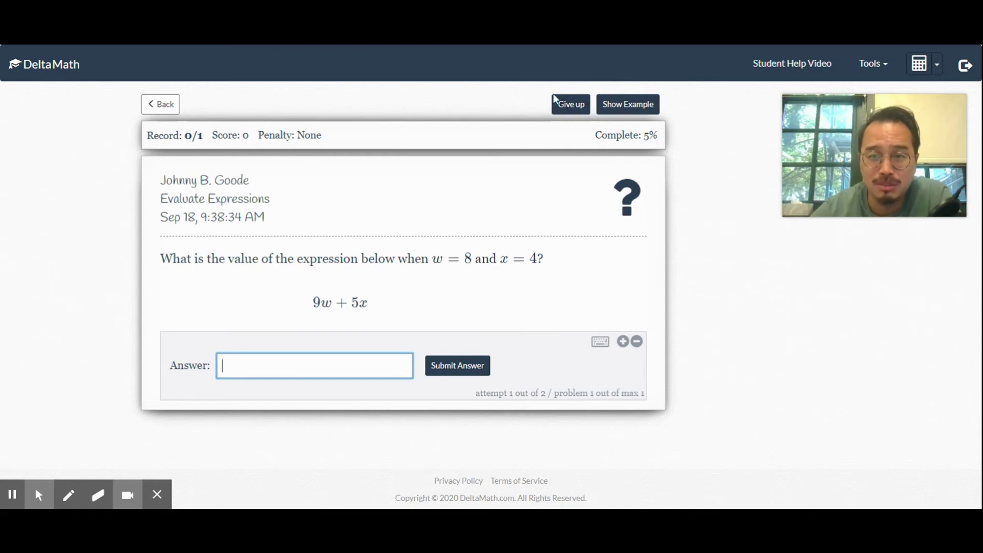
left_click(622, 109)
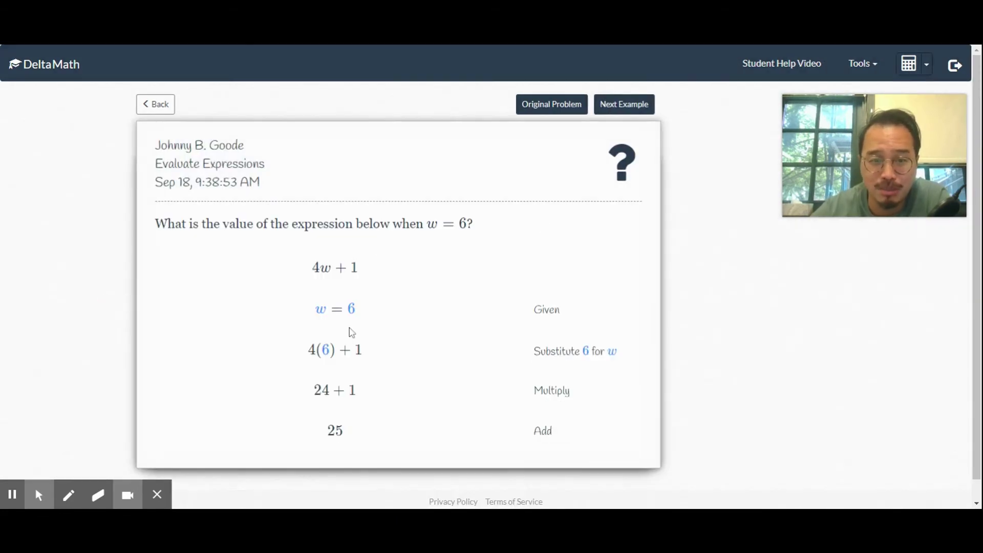
left_click(562, 107)
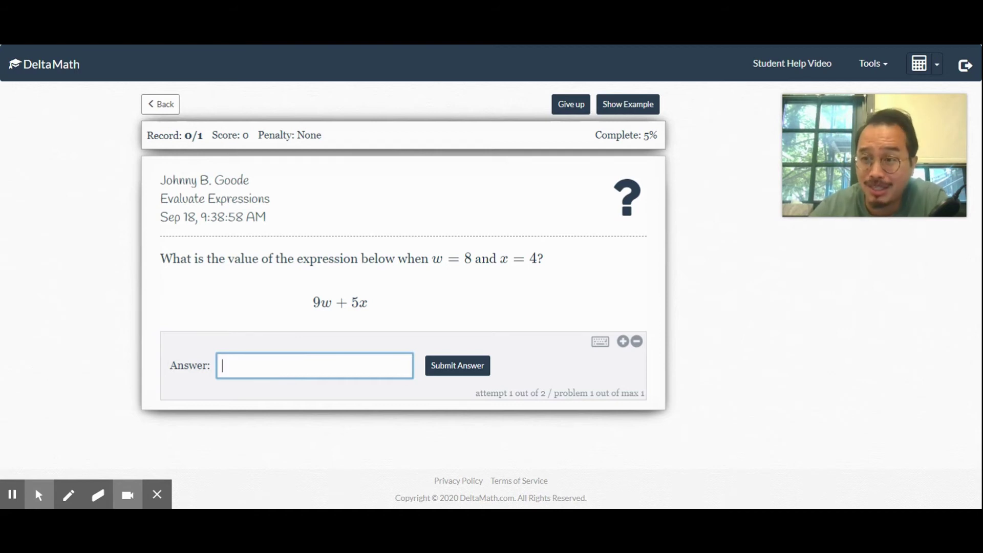
- Open Combining Like Terms (Basic - Guided) and try combining −4 and −4y, dismissing the notice
left_click(173, 102)
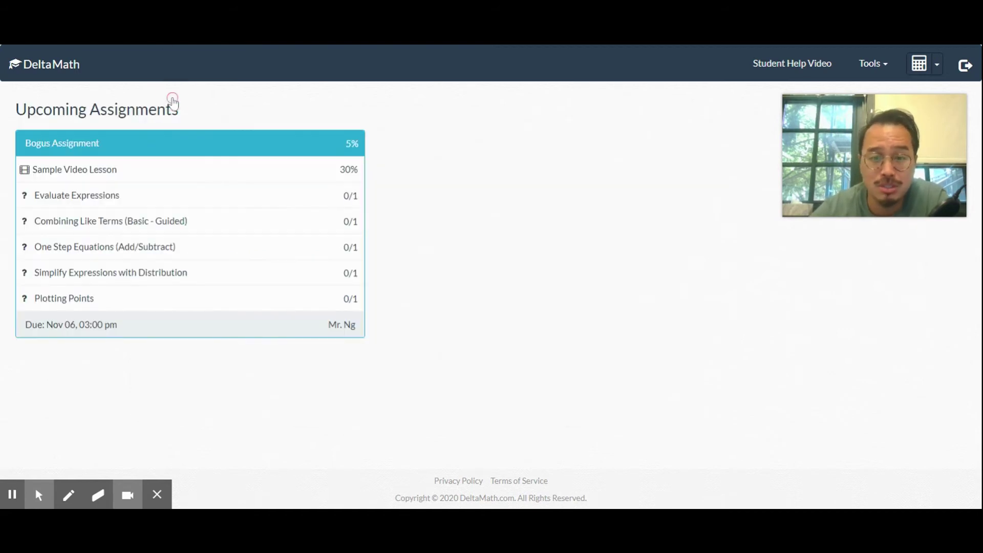
left_click(86, 224)
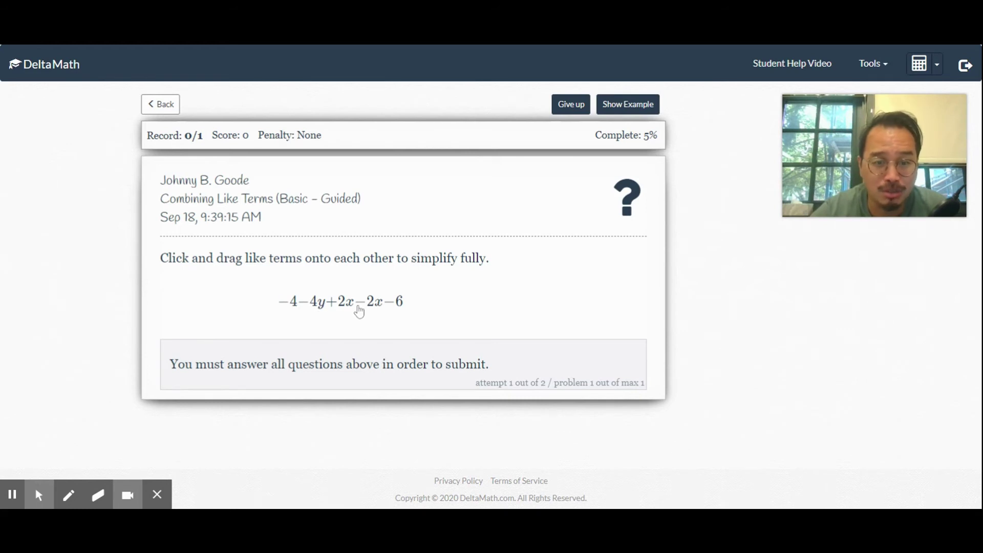
left_click_drag(290, 306, 420, 306)
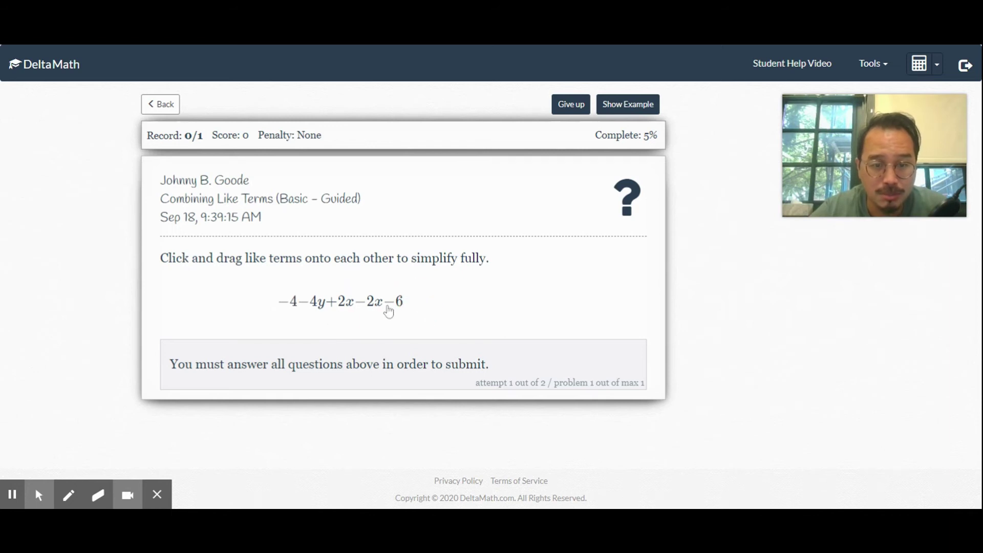
left_click_drag(317, 303, 284, 306)
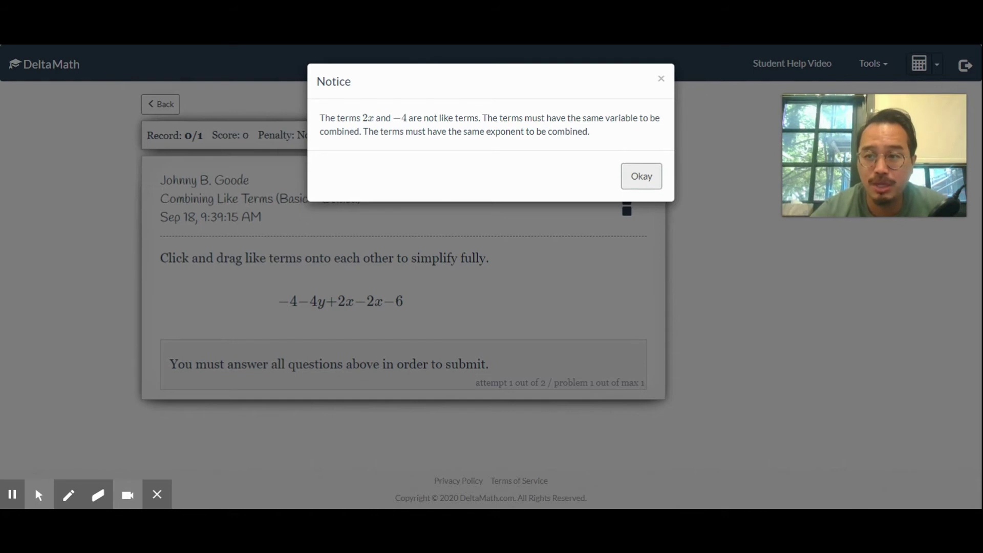
left_click(637, 180)
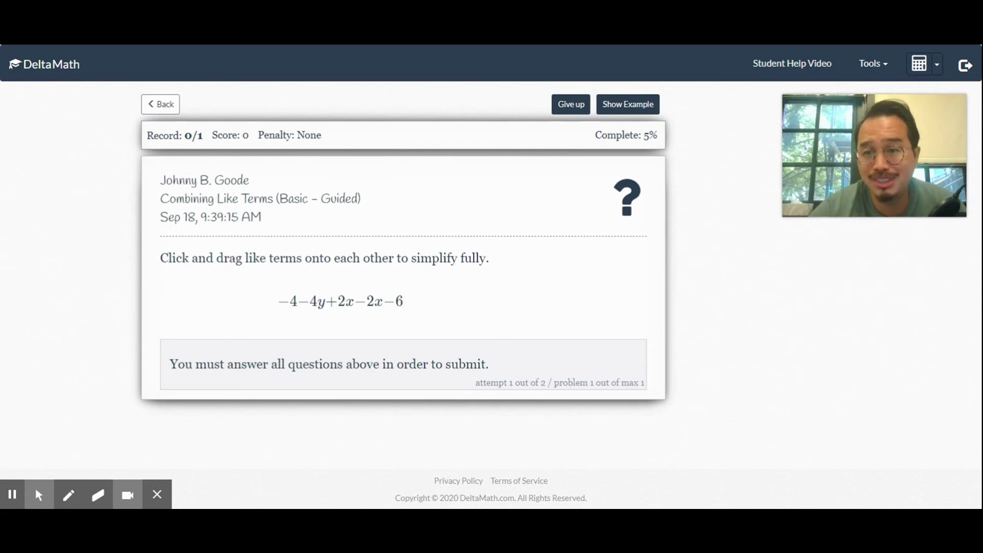
- Open One Step Equations (Add/Subtract), view its worked example, and return to the list
left_click(159, 104)
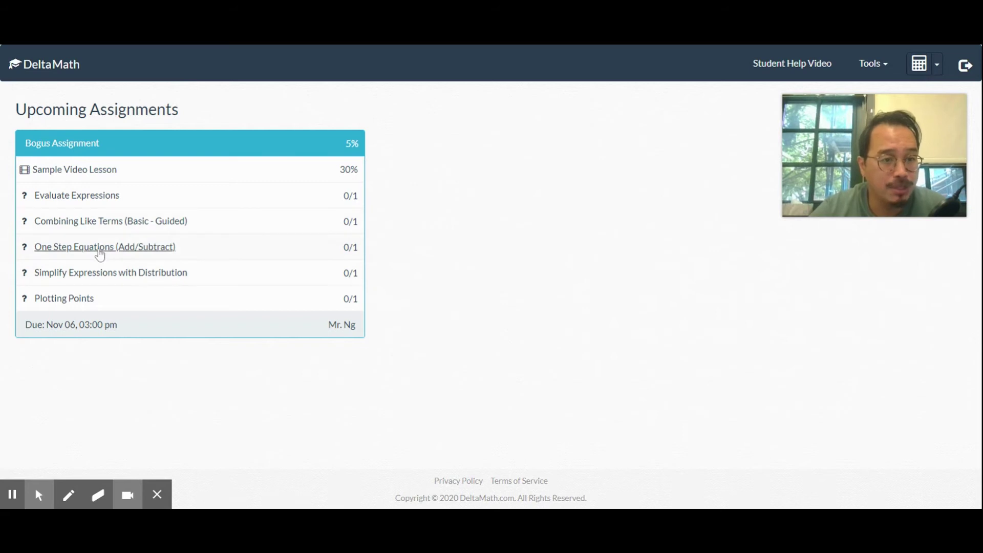
left_click(100, 251)
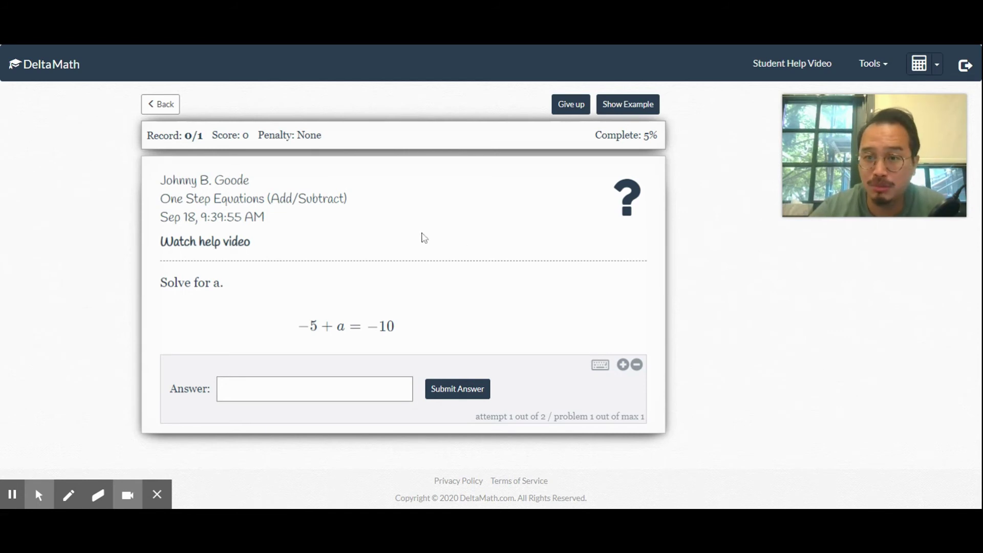
left_click(624, 113)
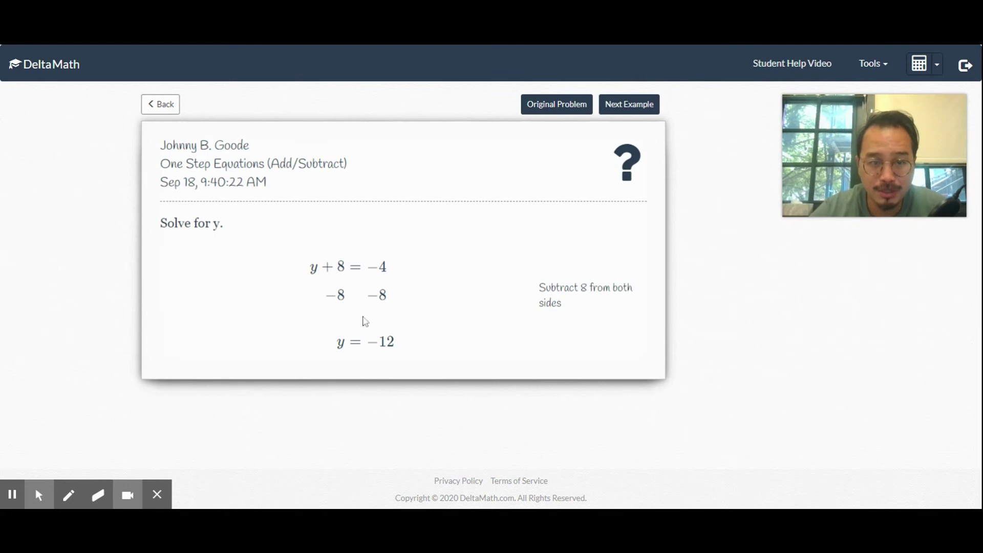
left_click(151, 110)
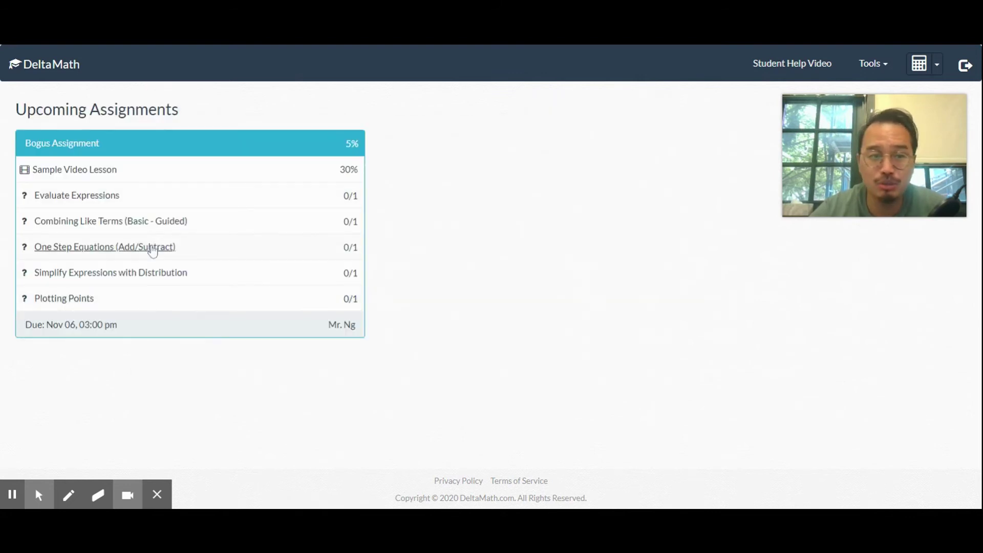
- Open Simplify Expressions with Distribution and submit the answer 34r + 48 for 6(6r + 8) − 2r
left_click(110, 277)
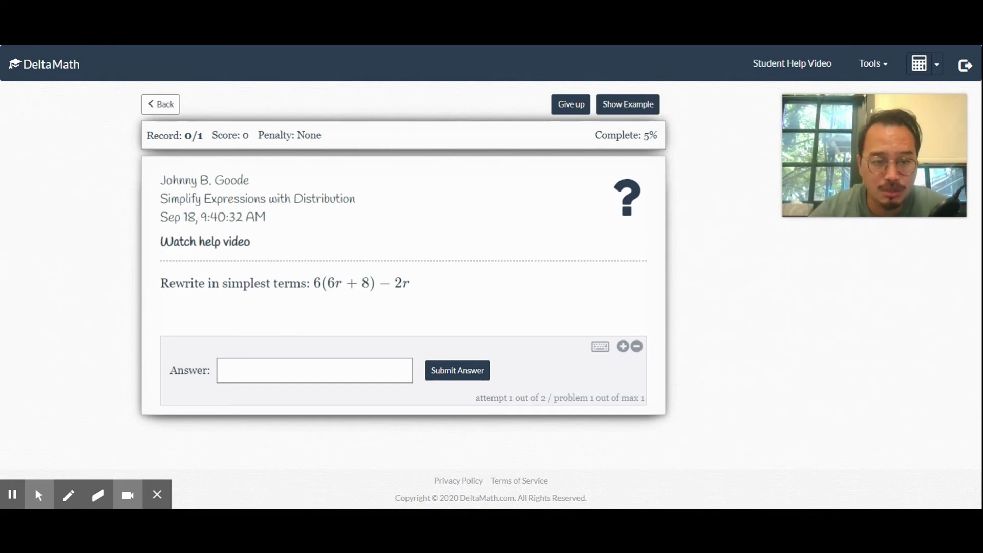
left_click(259, 373)
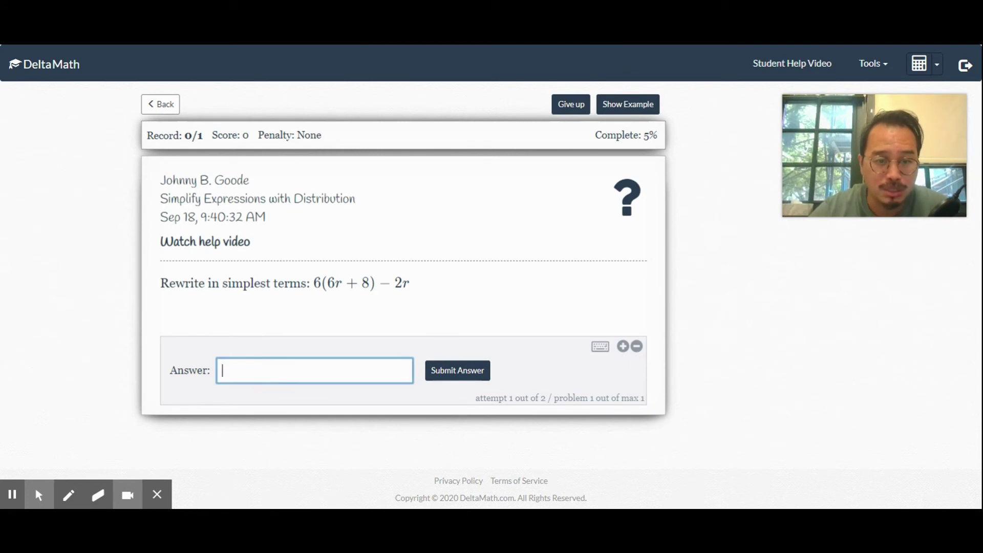
type("36")
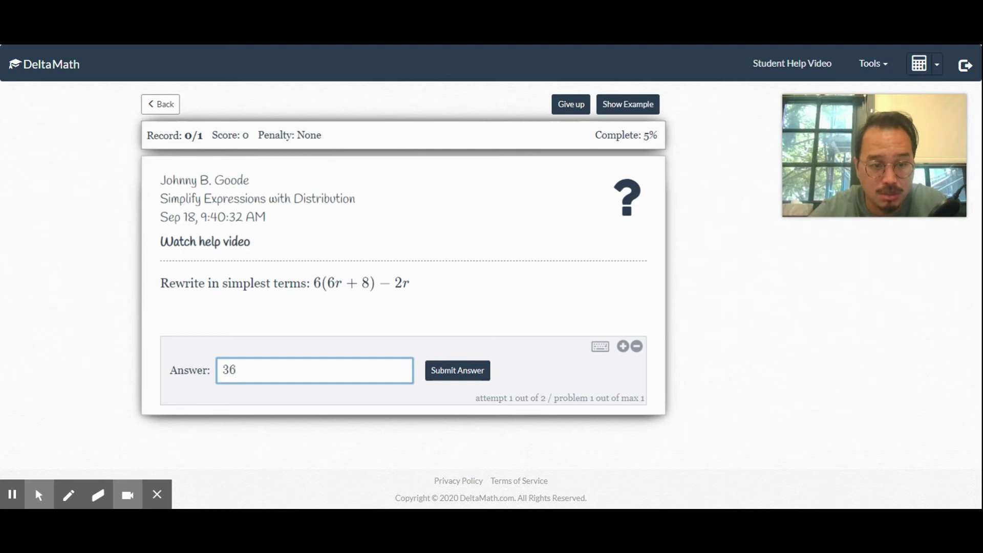
type("r +")
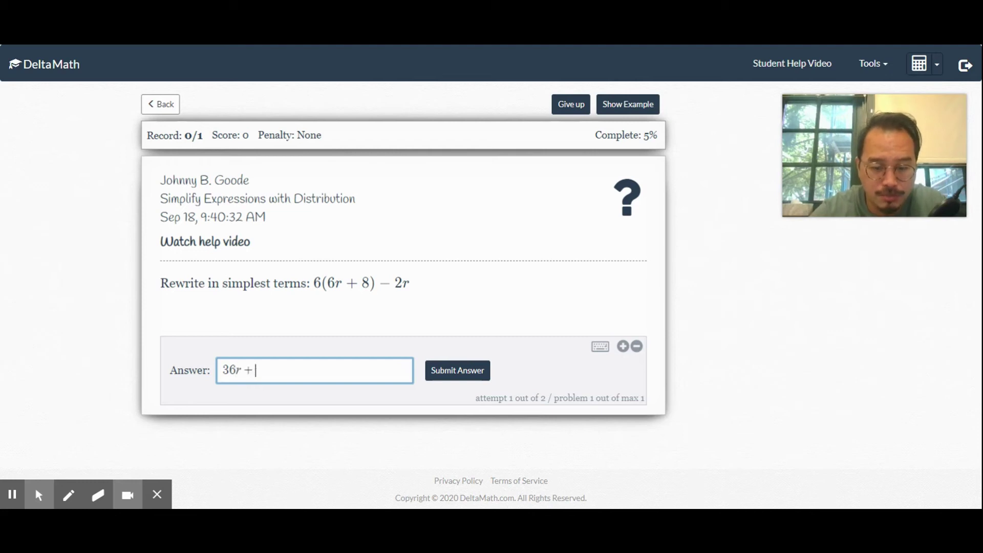
type("48-")
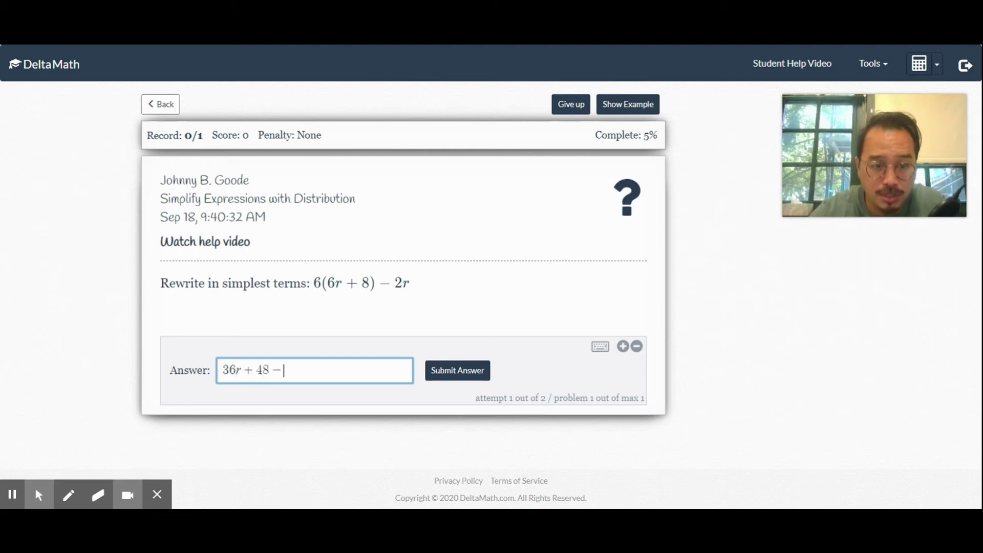
type("2r")
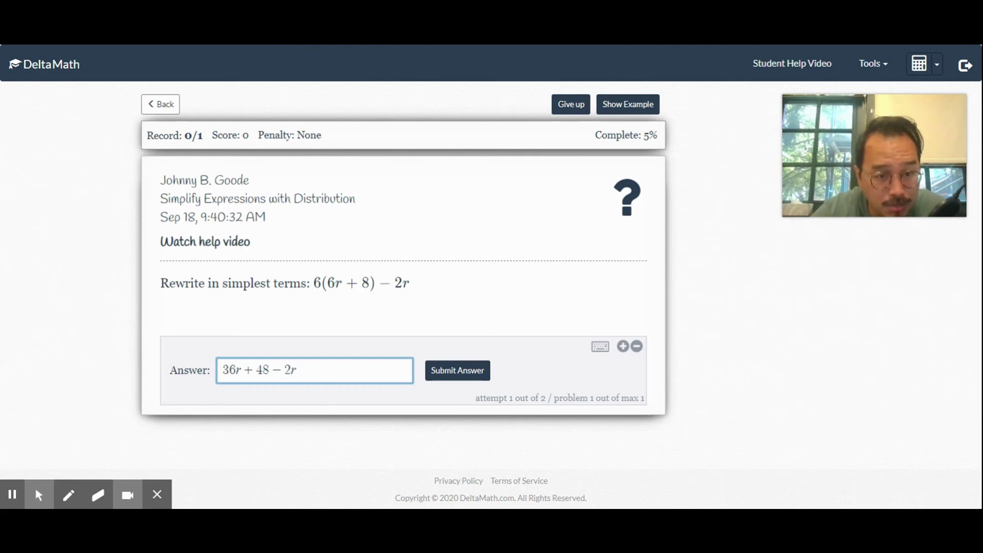
left_click(306, 370)
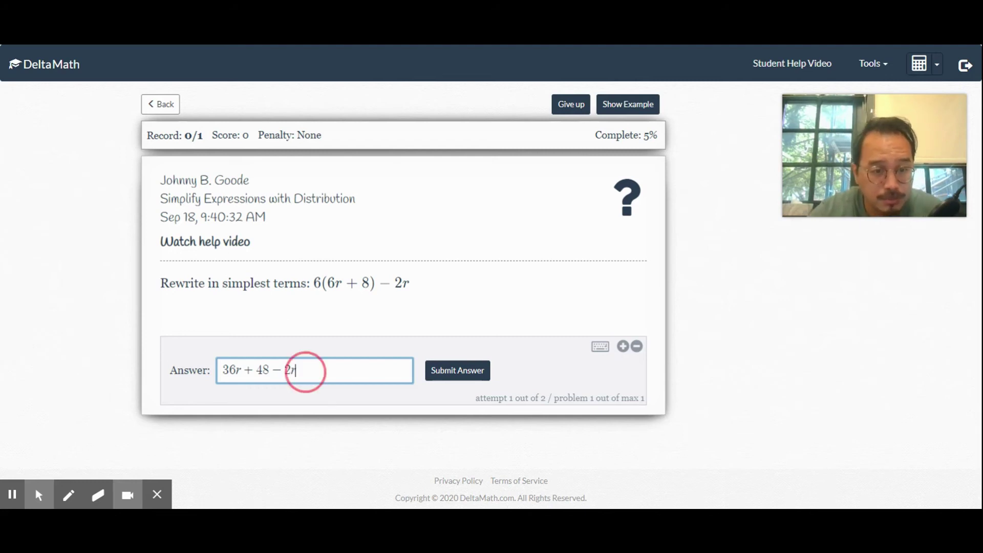
left_click_drag(305, 369, 215, 379)
type("34")
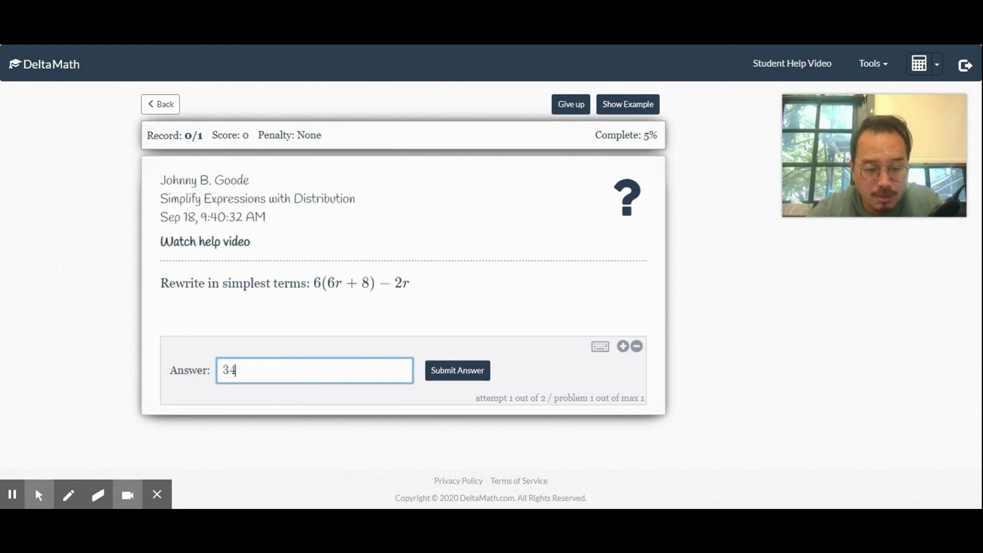
type("r + 48")
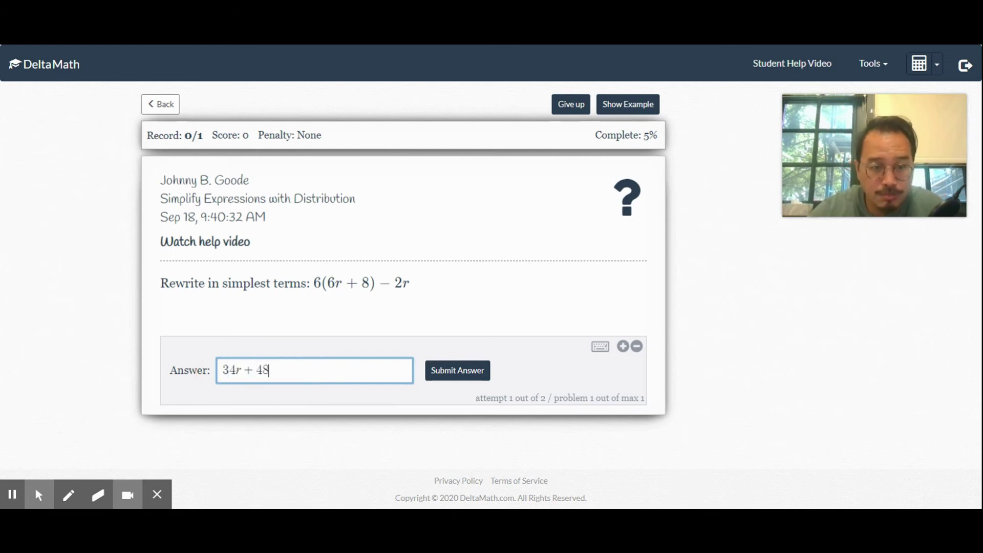
left_click(455, 375)
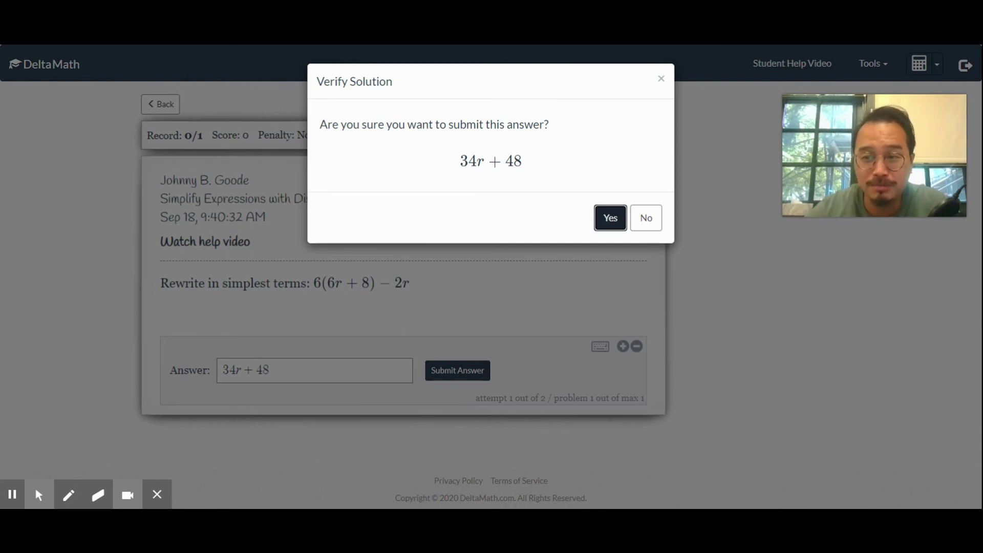
left_click(609, 218)
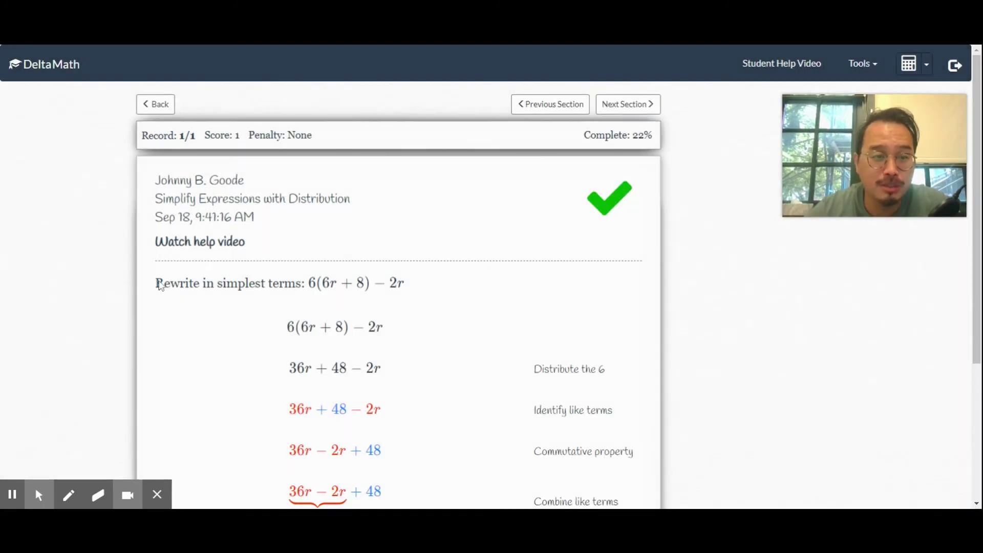
- Scroll through the step-by-step solution and the Record/Score bar
left_click(96, 312)
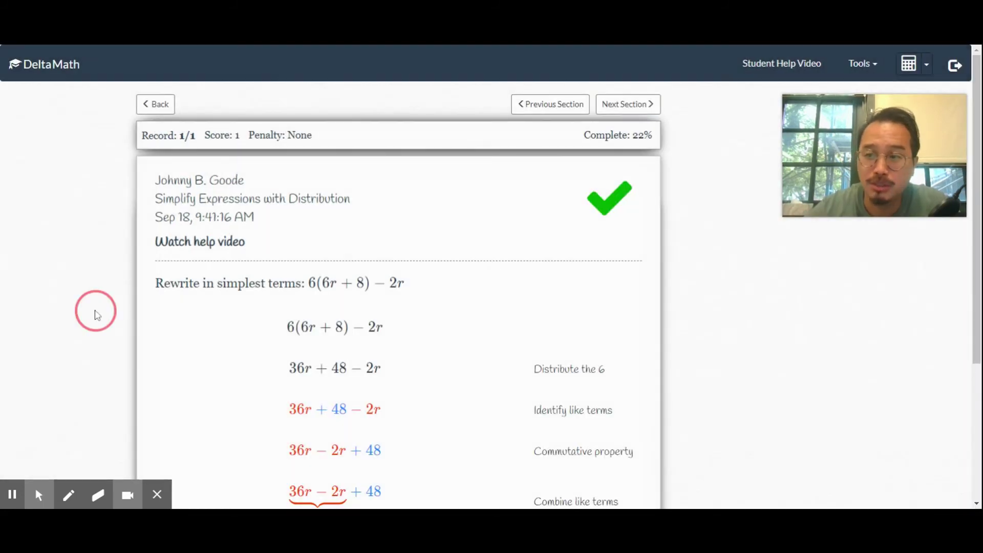
scroll(97, 315, "down", 3)
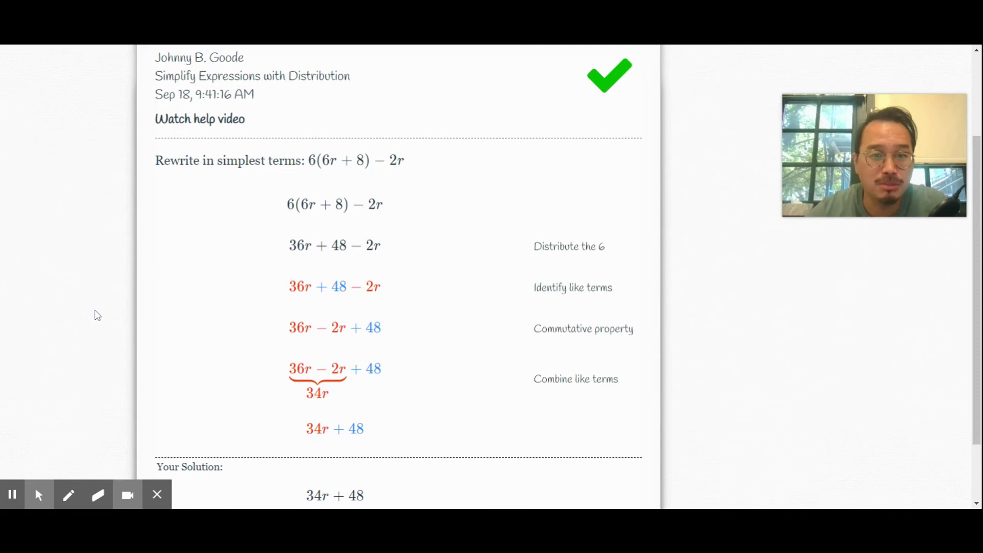
scroll(98, 315, "up", 1)
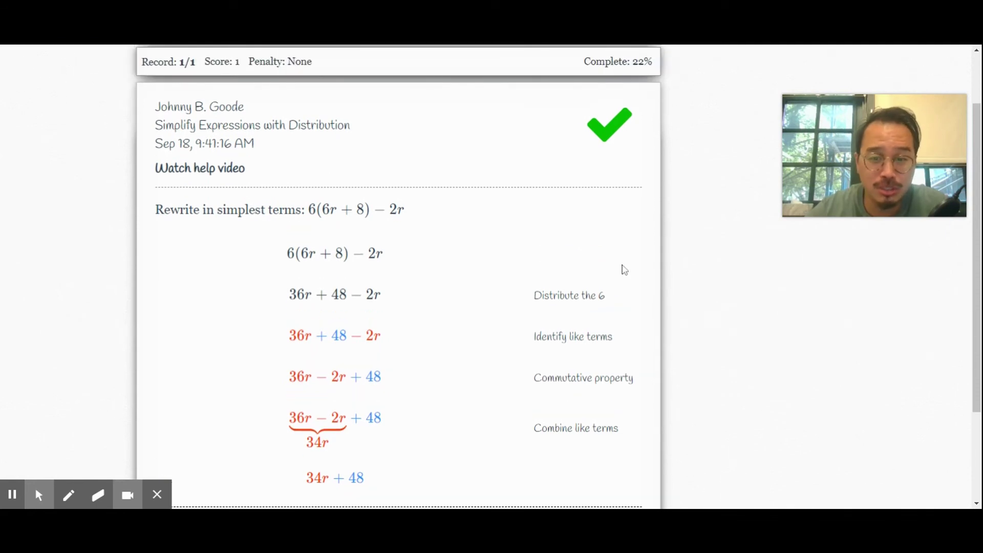
left_click(712, 299)
scroll(710, 300, "down", 1)
scroll(714, 301, "down", 1)
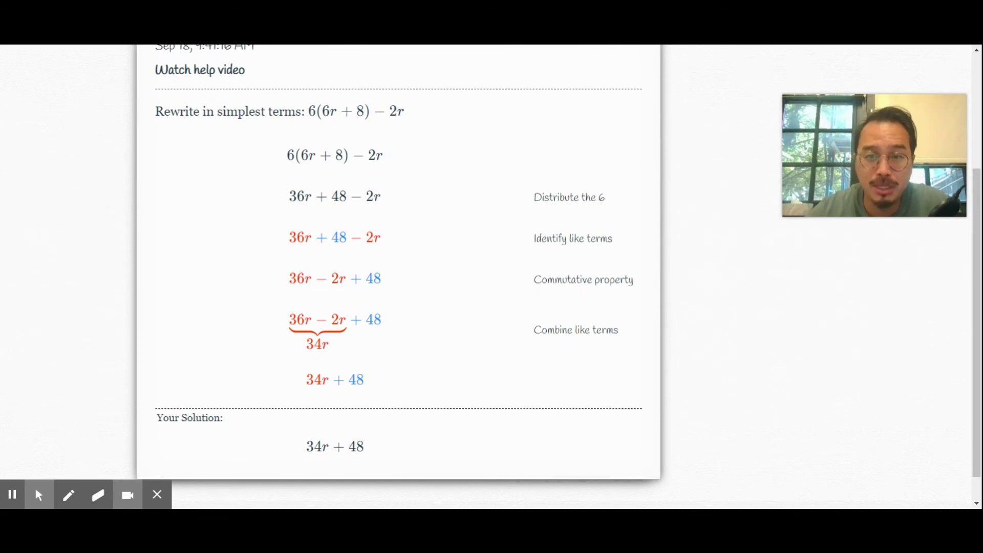
scroll(711, 300, "up", 4)
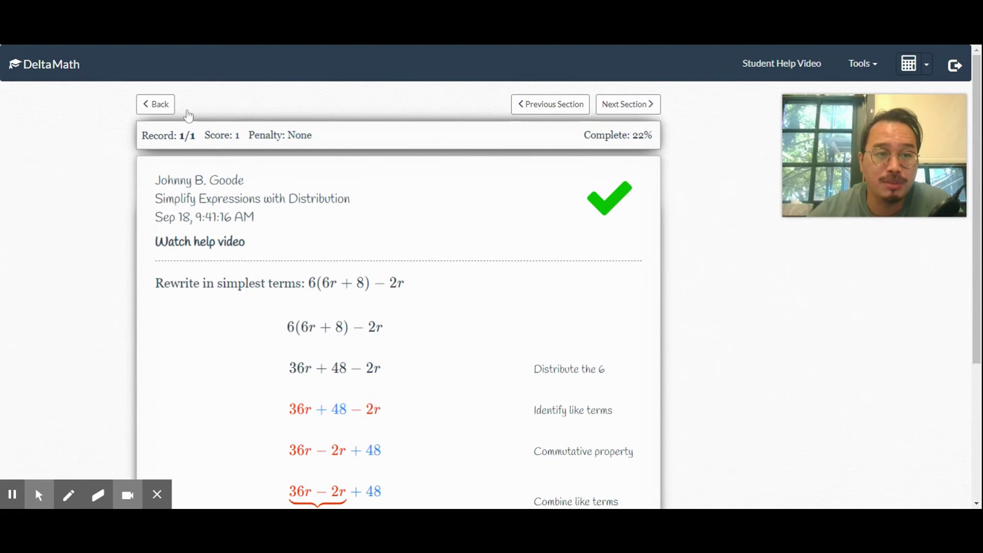
- Go back to Upcoming Assignments, showing Simplify Expressions with Distribution at 1/1 and 22%
left_click(138, 105)
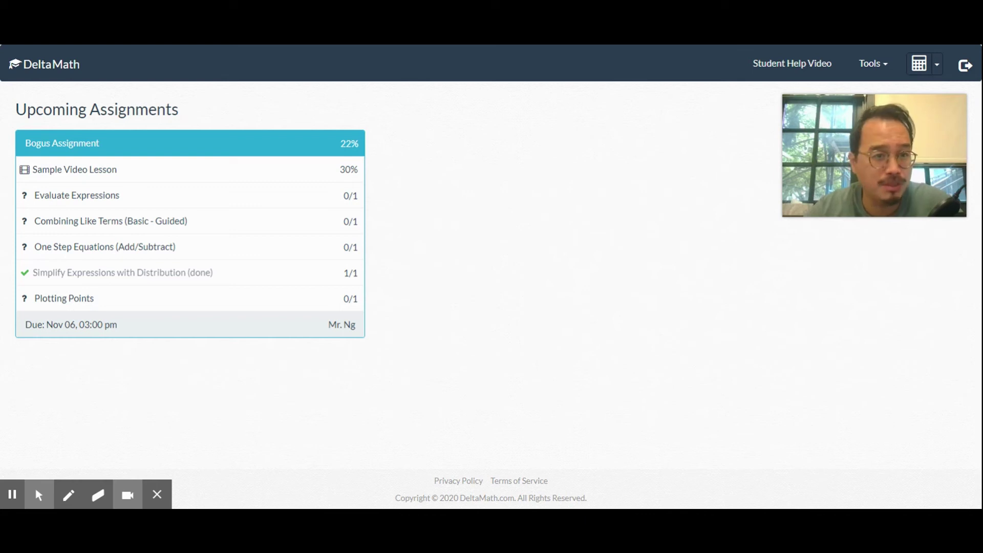
left_click(486, 223)
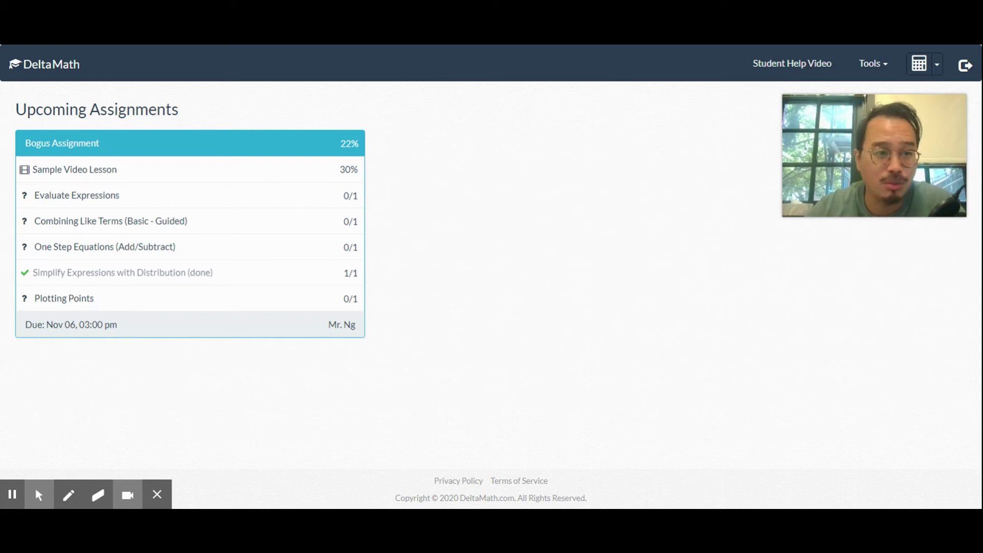
mouse_move(17, 500)
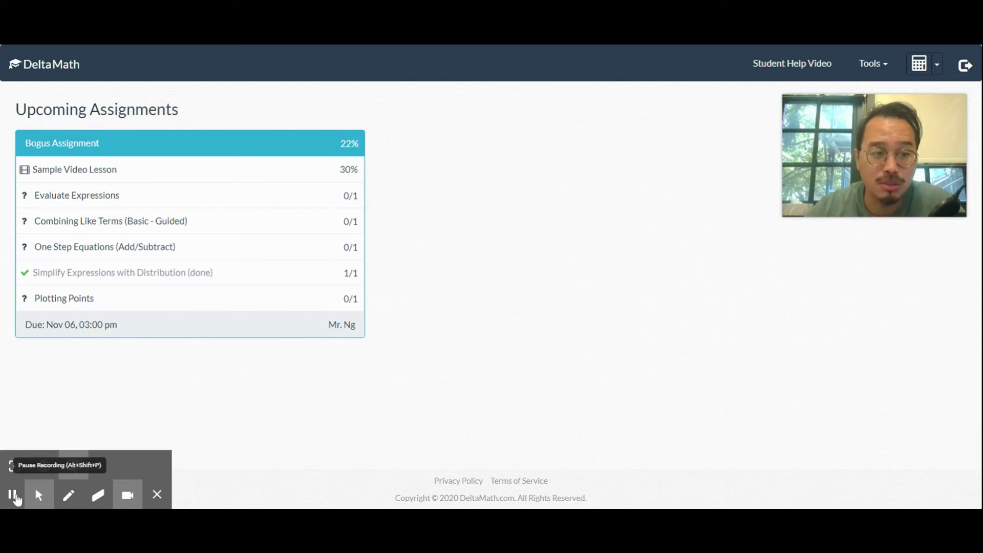
- Log in as the teacher with the account password and open Student Data > View Assignments
left_click(13, 495)
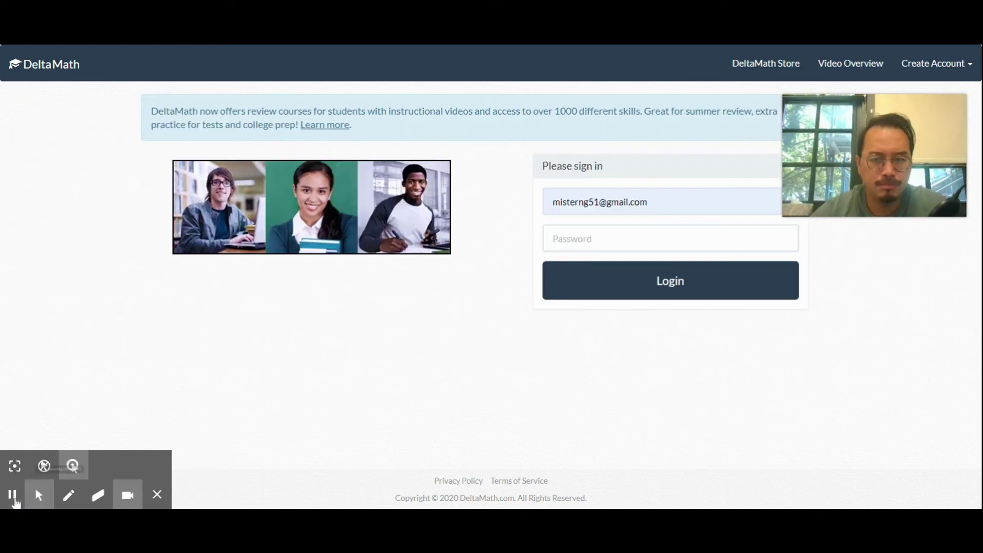
left_click(555, 244)
type("•••")
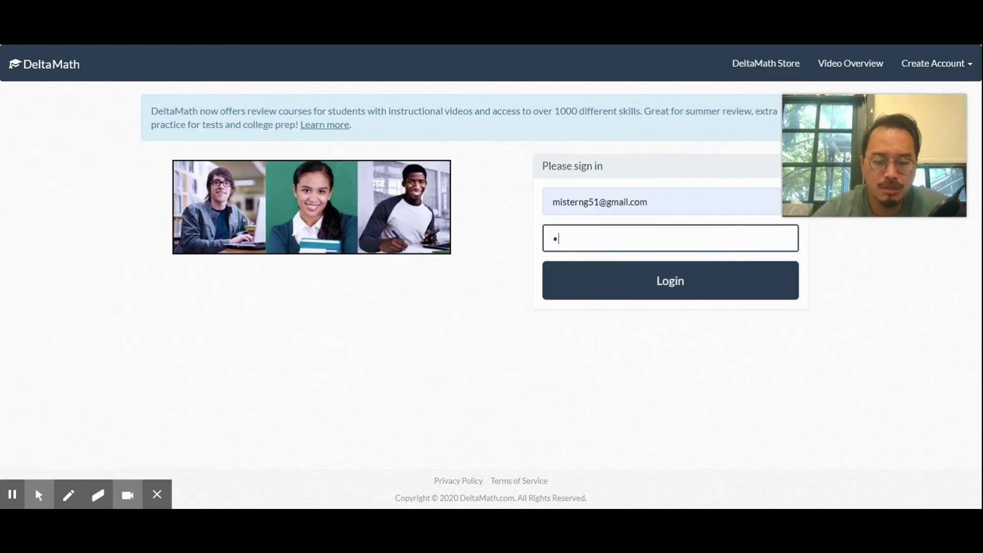
type("••••••")
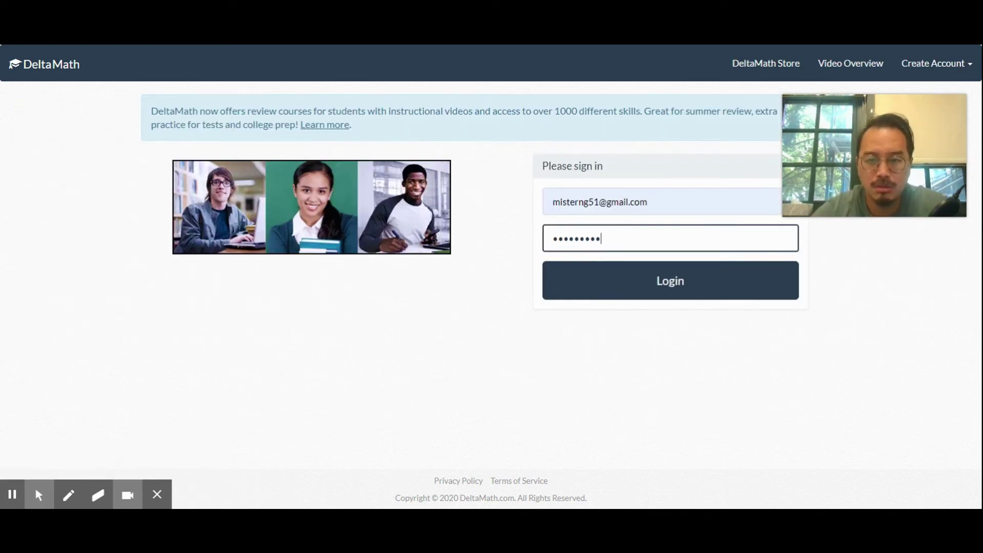
key("Return")
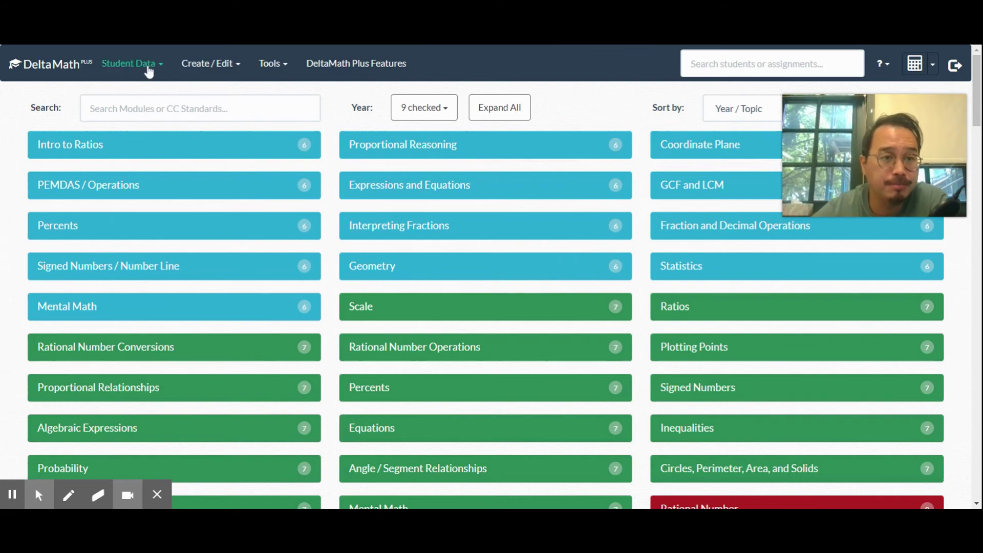
left_click(149, 71)
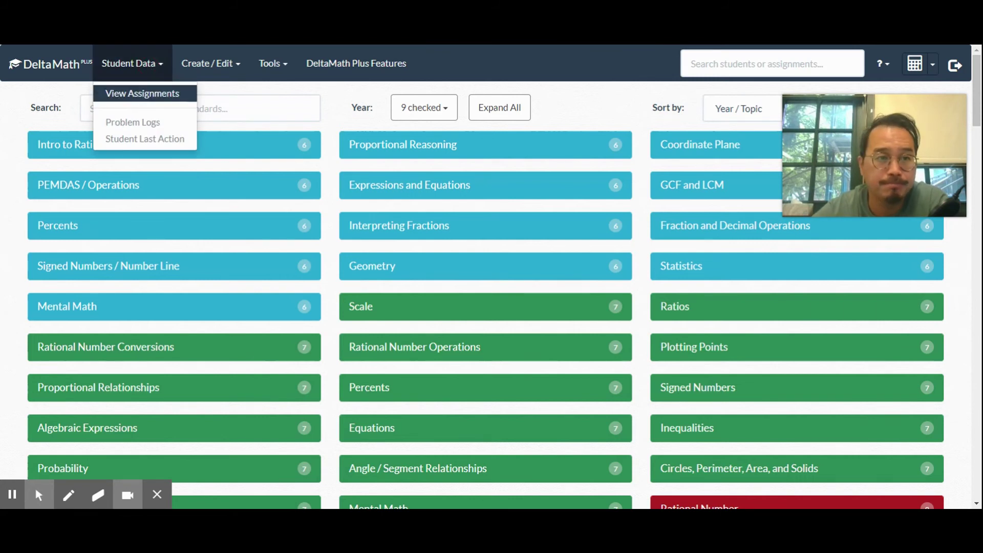
left_click(121, 97)
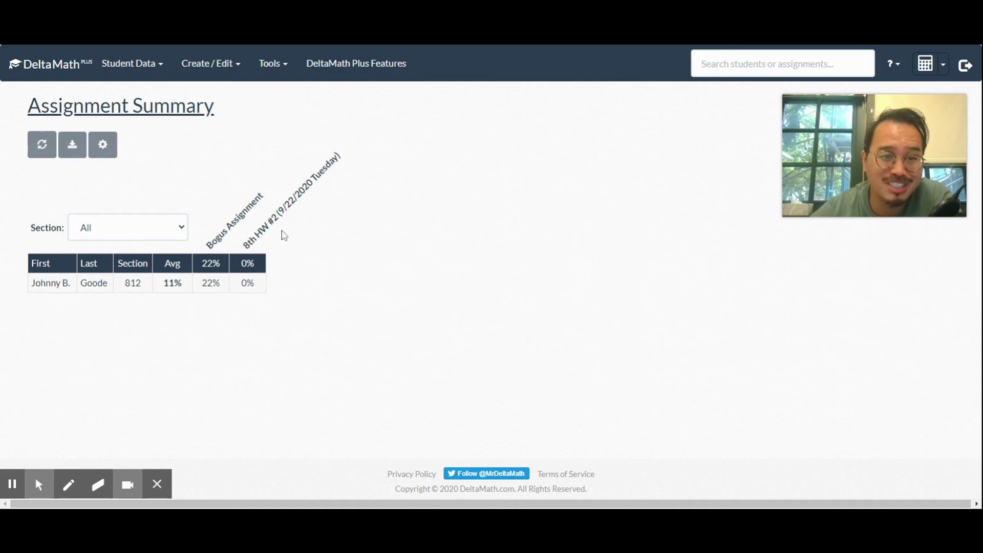
left_click(173, 360)
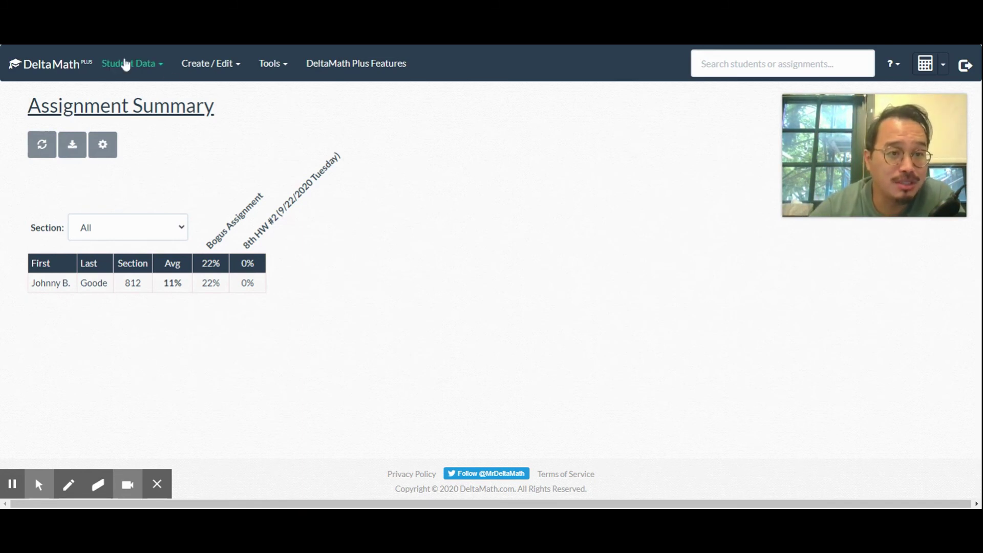
- Open Student Data > Problem Logs and scroll through the student's attempts
left_click(126, 65)
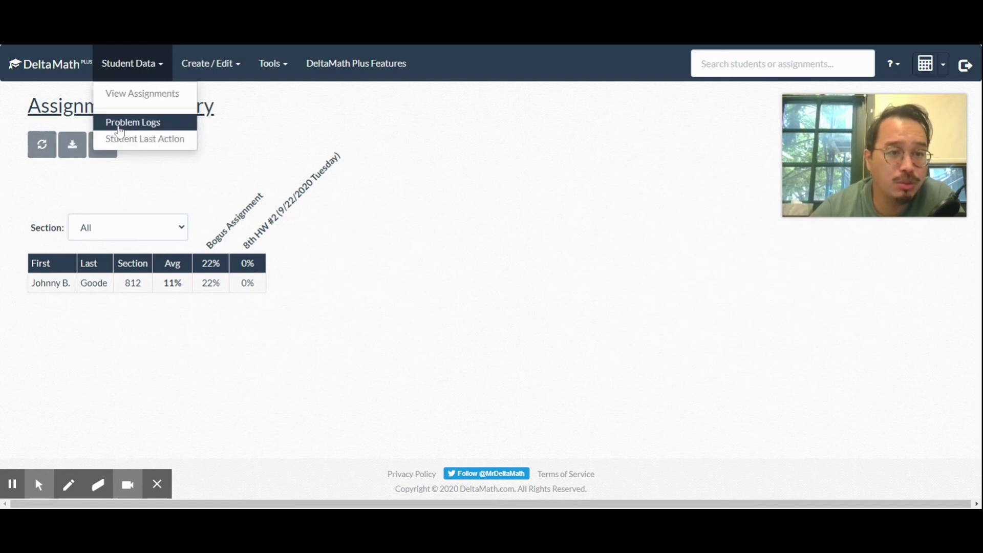
left_click(119, 127)
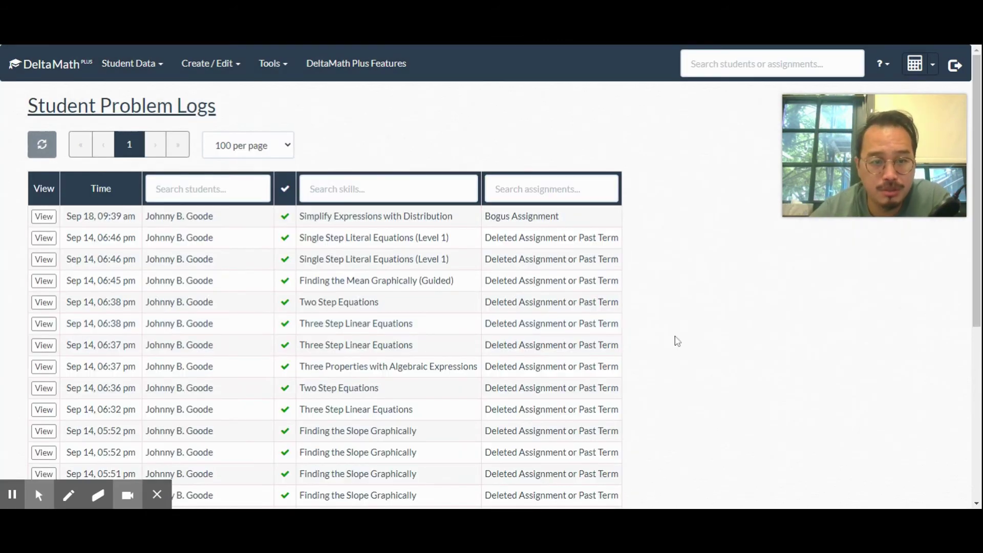
left_click_drag(976, 127, 976, 262)
scroll(976, 262, "up", 5)
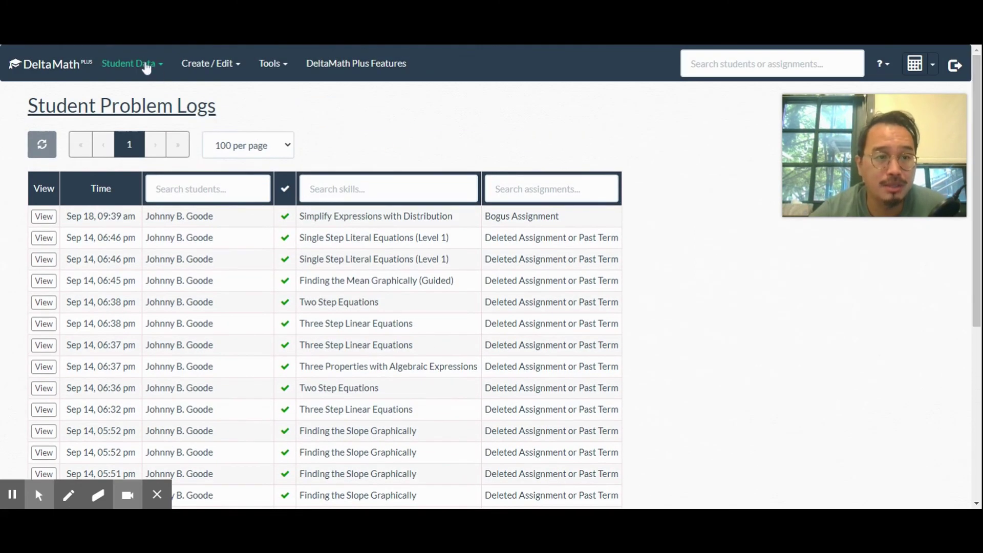
left_click(141, 65)
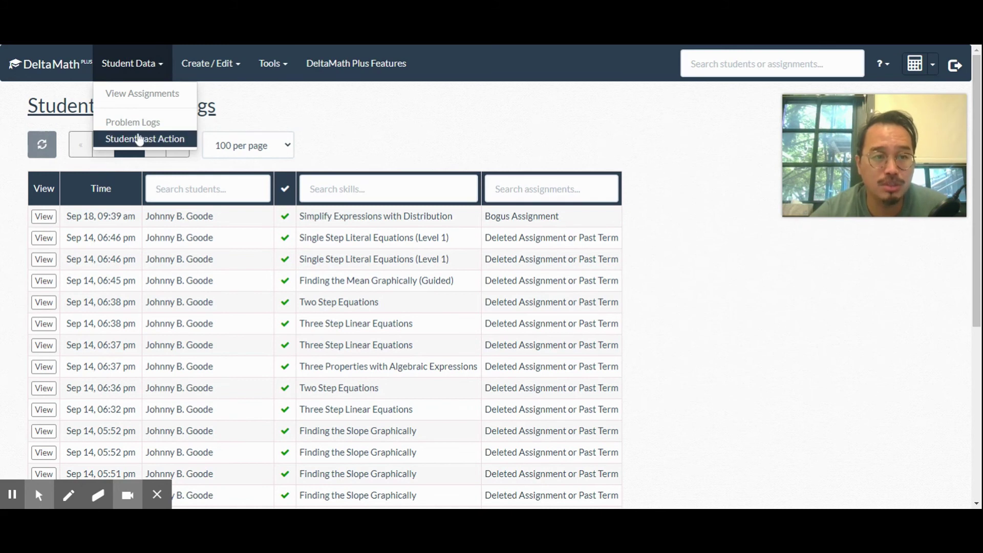
- Open Student Last Action, then look through the Create/Edit and Tools menus
left_click(138, 139)
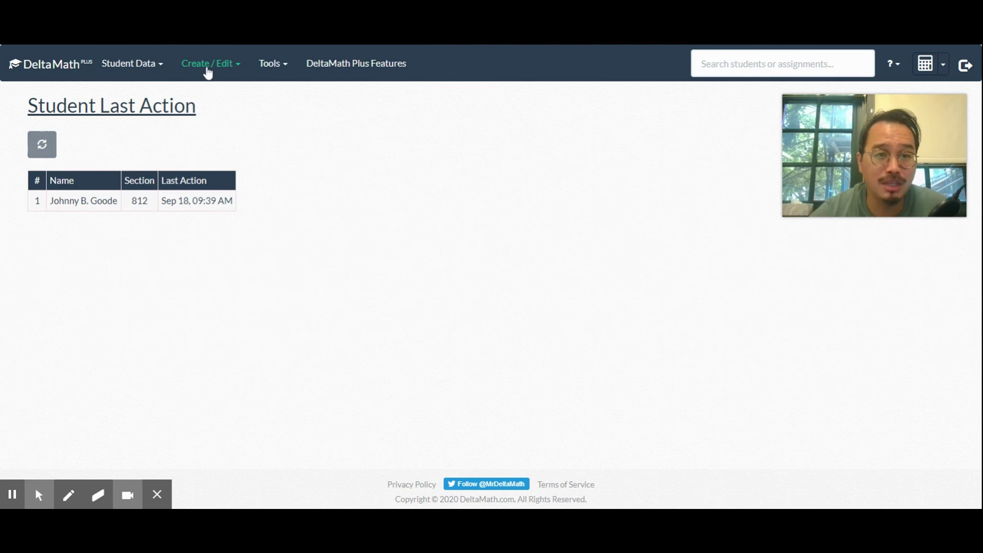
left_click(208, 73)
left_click(271, 68)
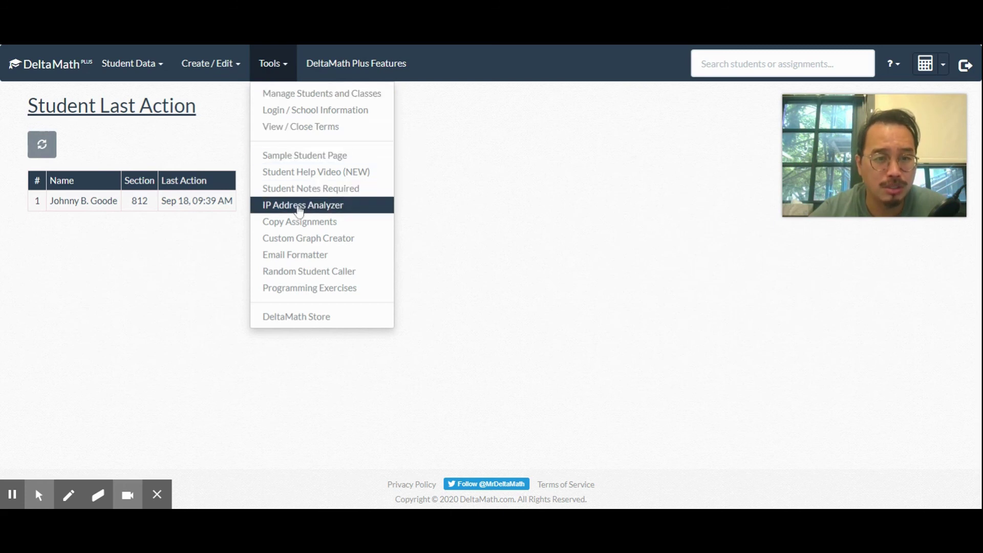
- Open the IP Address Analyzer tool, which analyzes All Assignments from the last month
left_click(300, 207)
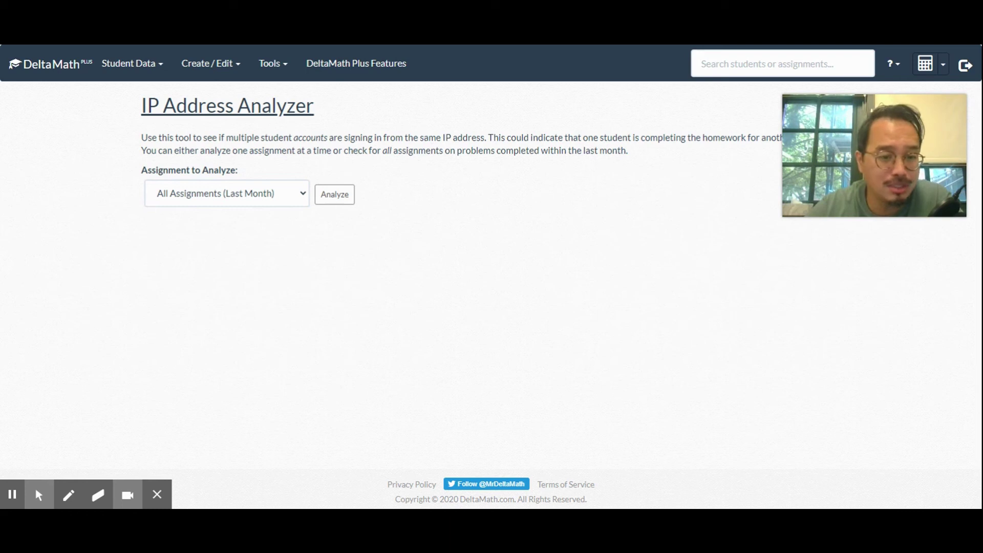
mouse_move(10, 500)
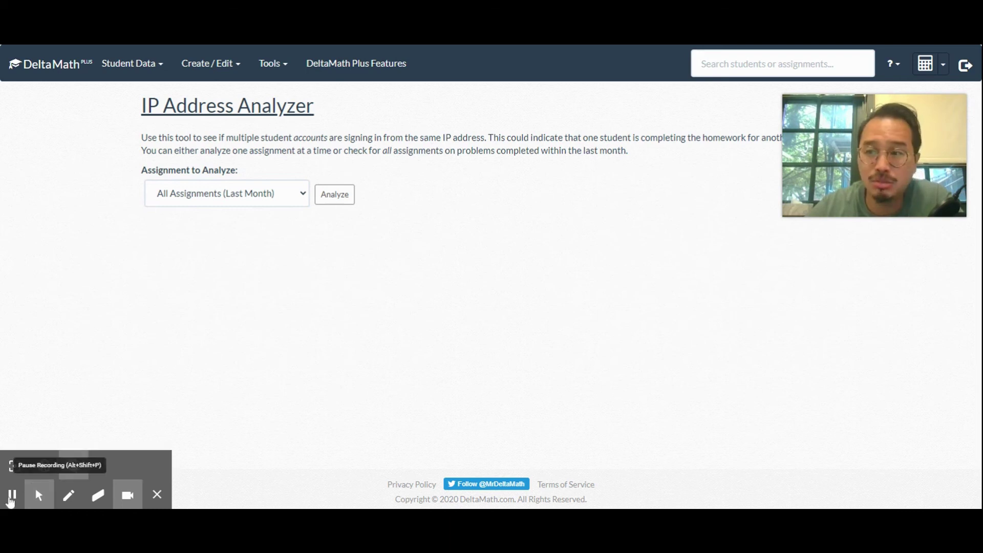